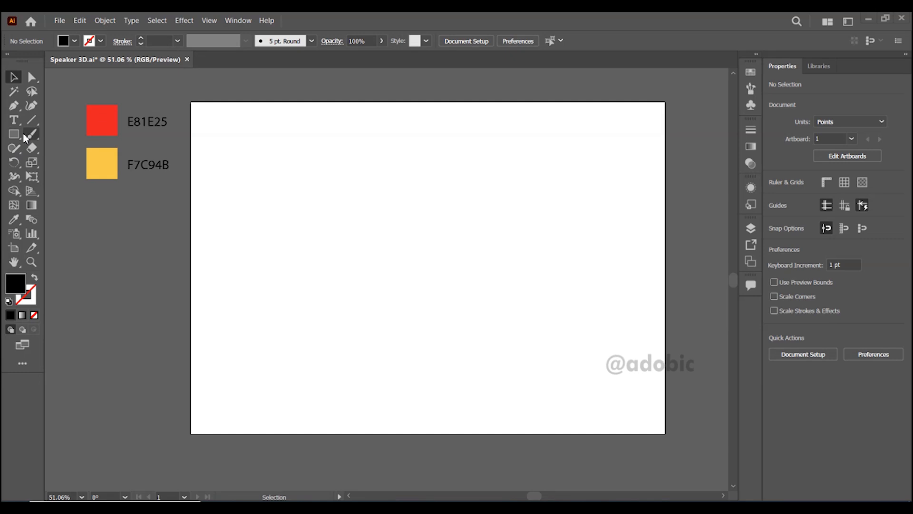
# Draw a four-sided shape about 137 by 237 pt with its right side slanting inward towards the base, black outline and no fill
pyautogui.click(13, 134)
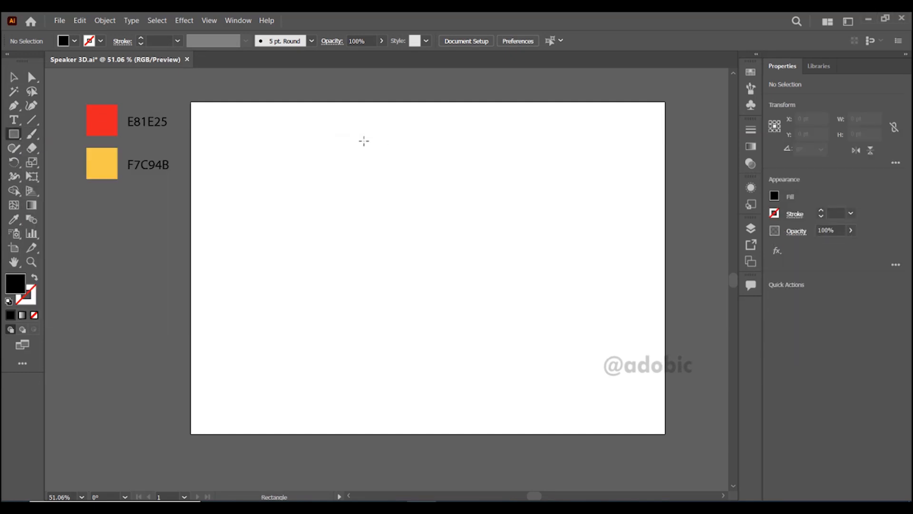
pyautogui.moveTo(398, 145); pyautogui.dragTo(438, 259)
pyautogui.click(30, 81)
pyautogui.moveTo(487, 123); pyautogui.dragTo(442, 261)
pyautogui.press('v')
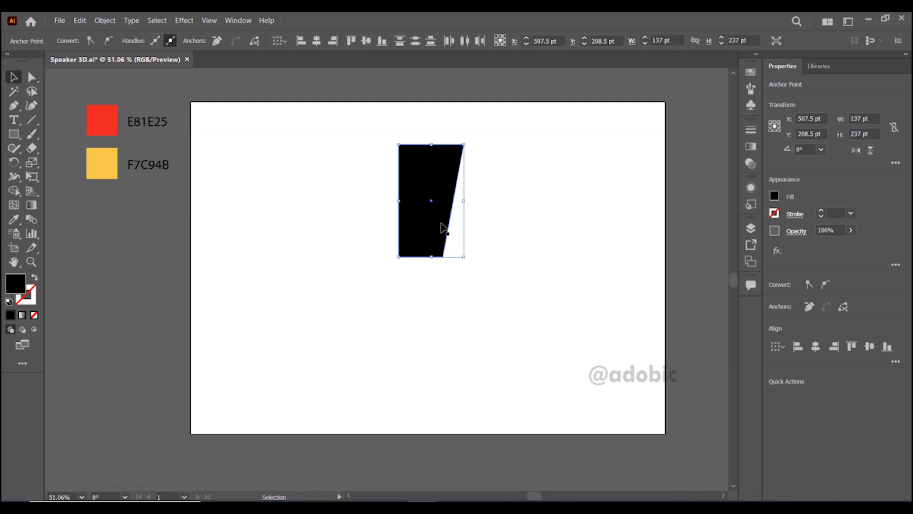
pyautogui.click(34, 277)
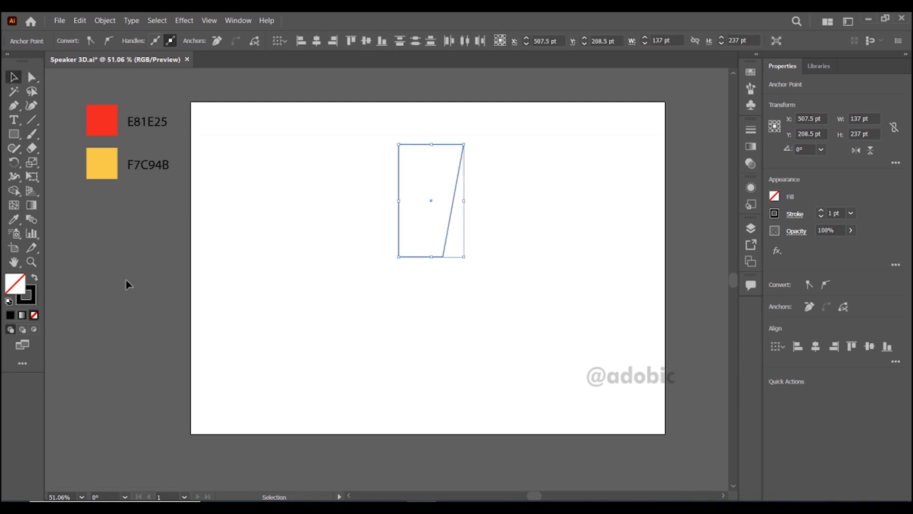
pyautogui.click(240, 282)
# Draw an open U-shaped Pen path inside the outline, starting outside its upper left side and ending above its top edge
pyautogui.moveTo(409, 206)
pyautogui.mouseDown()
pyautogui.moveTo(425, 205)
pyautogui.moveTo(441, 177)
pyautogui.moveTo(432, 170)
pyautogui.moveTo(353, 210)
pyautogui.moveTo(316, 185)
pyautogui.mouseUp()
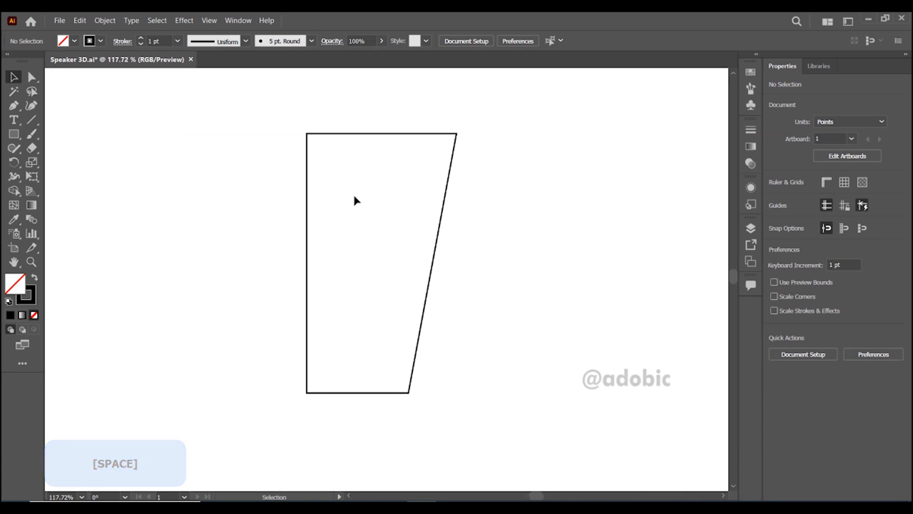
pyautogui.click(13, 105)
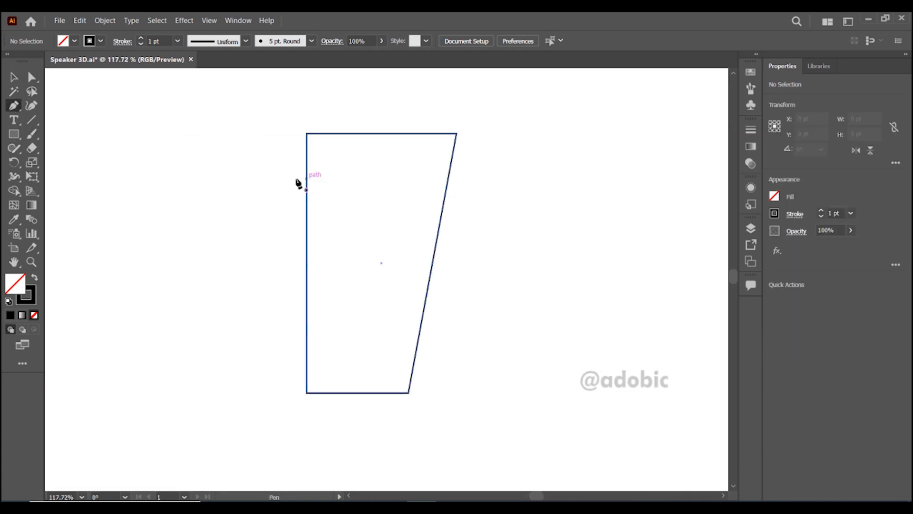
pyautogui.click(294, 169)
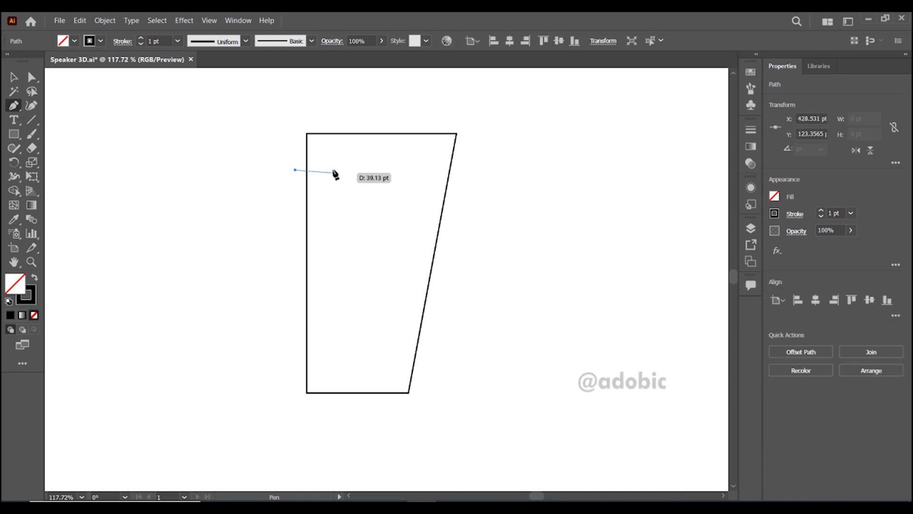
pyautogui.click(338, 169)
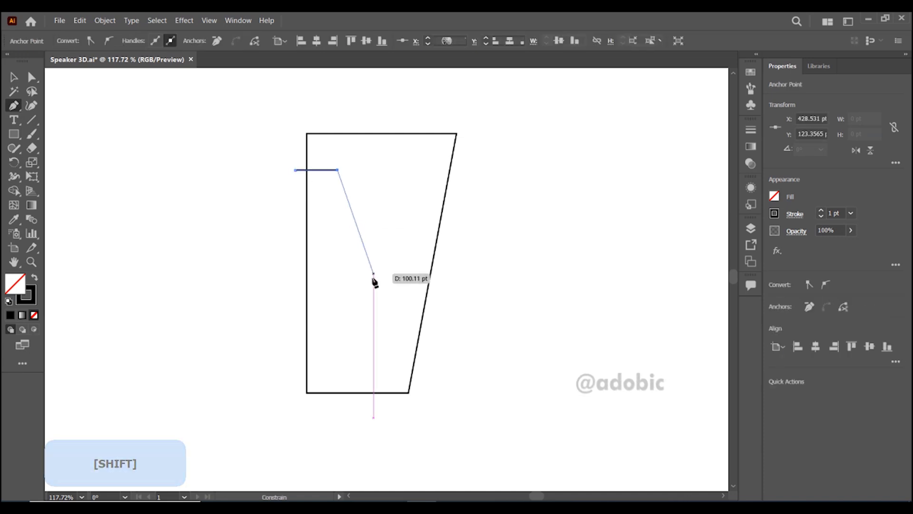
pyautogui.click(352, 318)
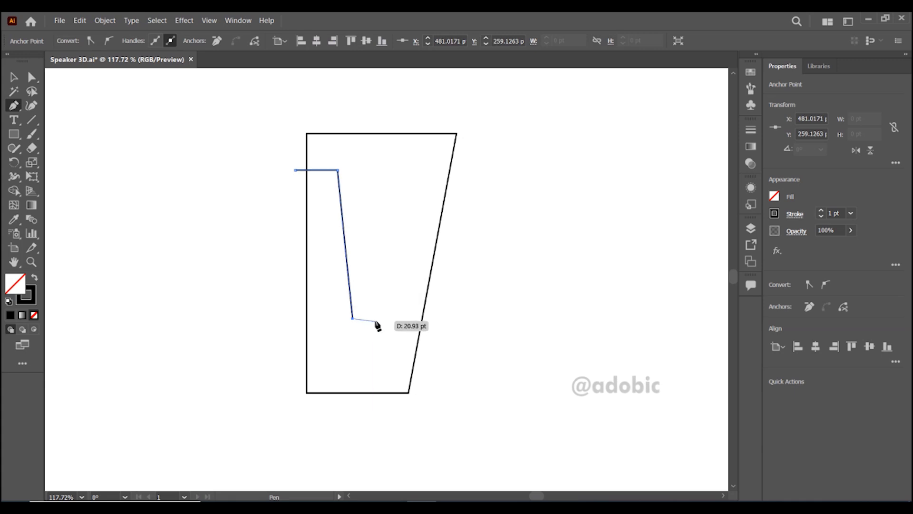
pyautogui.click(403, 318)
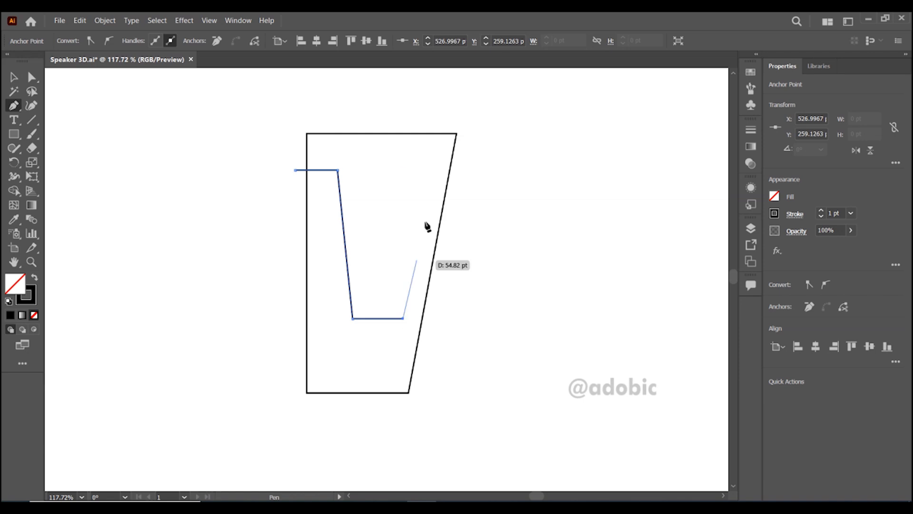
pyautogui.click(442, 122)
pyautogui.press('Return')
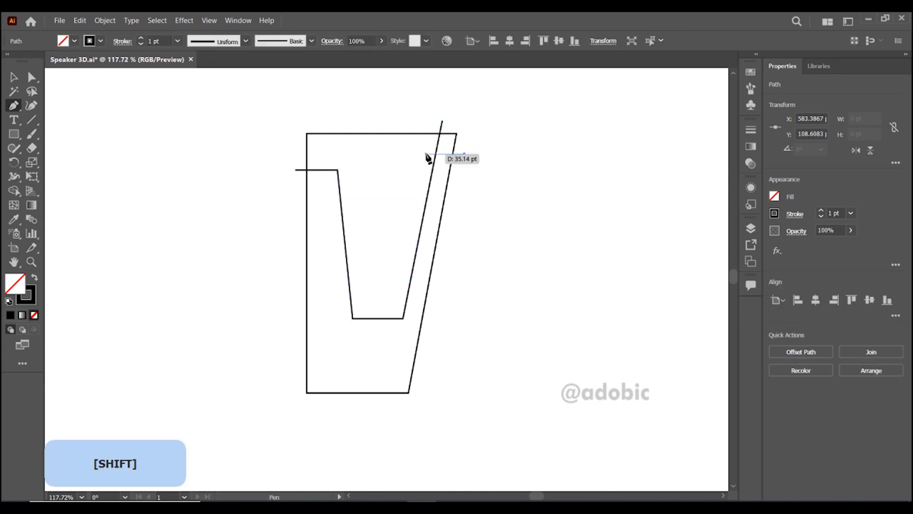
# Draw a horizontal line about 35 pt long across the slanted right strip and a curve cutting off the left column's top-left corner
pyautogui.moveTo(426, 157); pyautogui.dragTo(427, 154)
pyautogui.press('Return')
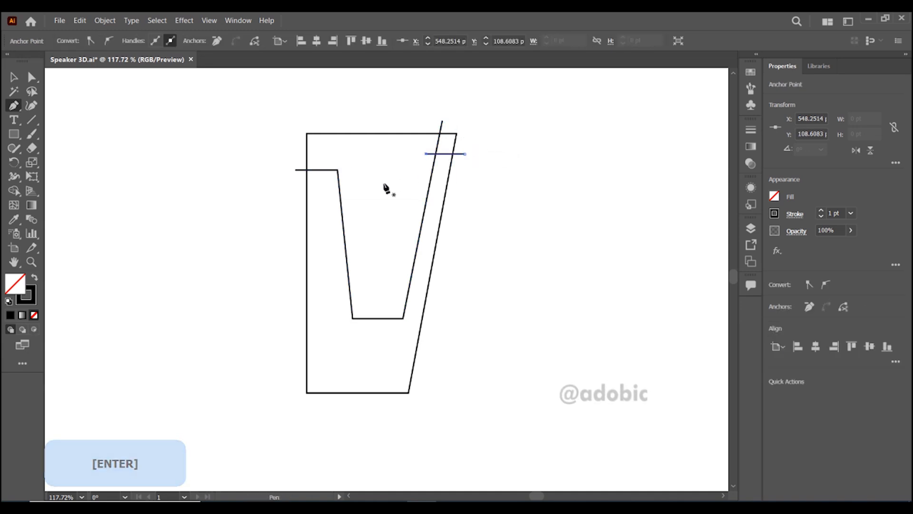
pyautogui.click(326, 163)
pyautogui.moveTo(299, 193); pyautogui.dragTo(271, 192)
pyautogui.press('Return')
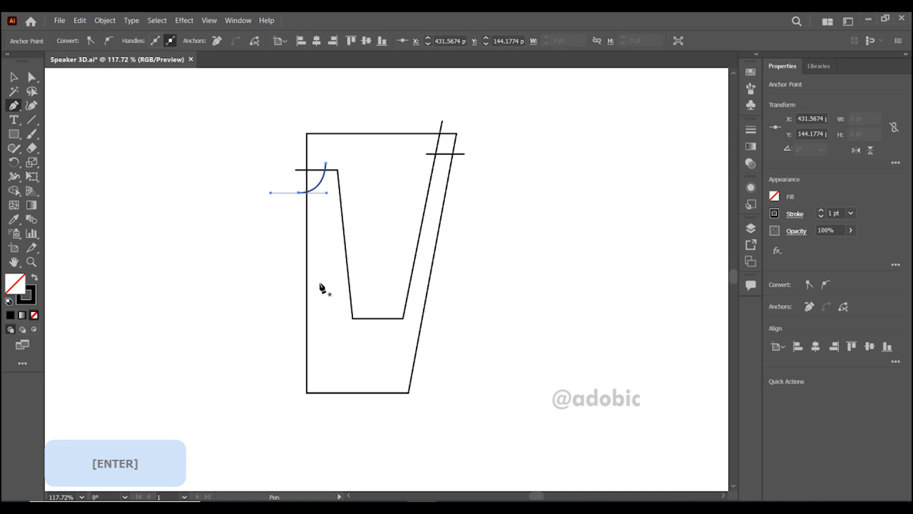
# Draw a diagonal line from the inner path's lower-left corner to the outline's bottom-left corner
pyautogui.click(352, 317)
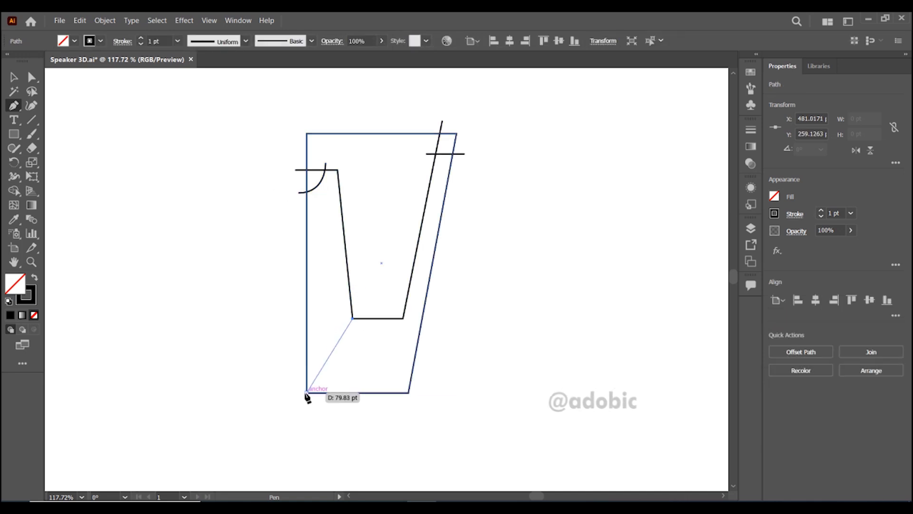
pyautogui.click(307, 392)
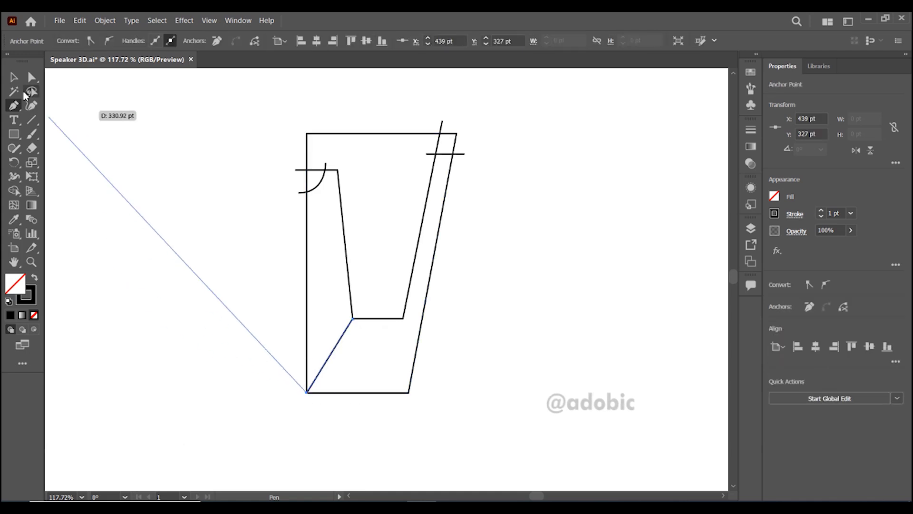
pyautogui.press('Return')
# Select all the paths and remove the line ends that stick out past the shapes with the Shape Builder tool
pyautogui.click(17, 80)
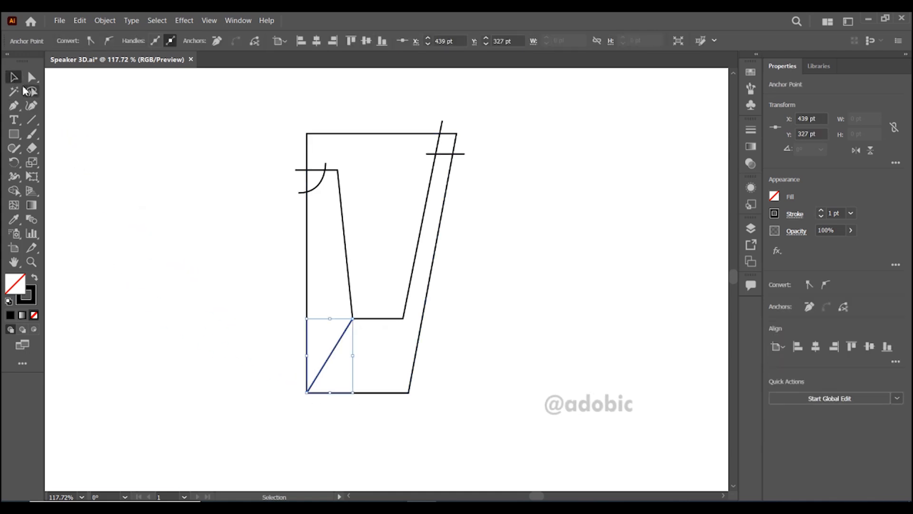
pyautogui.click(205, 130)
pyautogui.moveTo(235, 112)
pyautogui.mouseDown()
pyautogui.moveTo(483, 303)
pyautogui.moveTo(521, 383)
pyautogui.mouseUp()
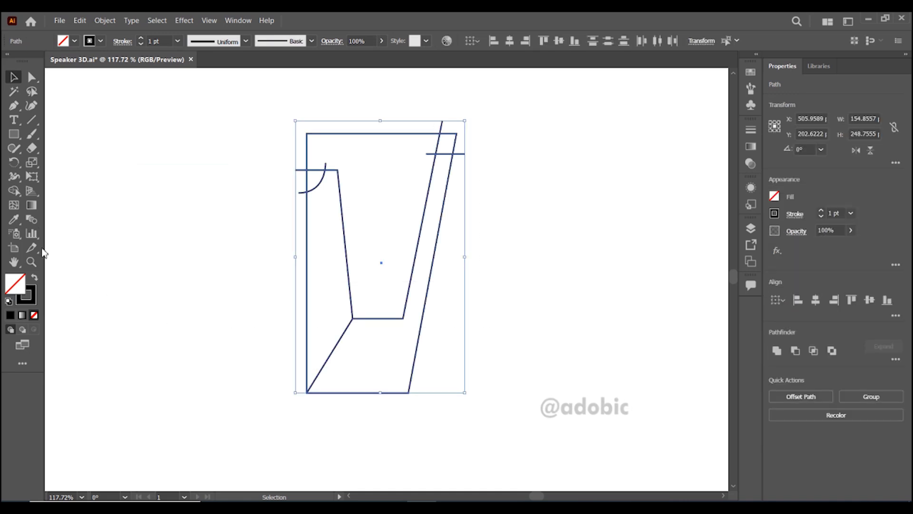
pyautogui.click(14, 191)
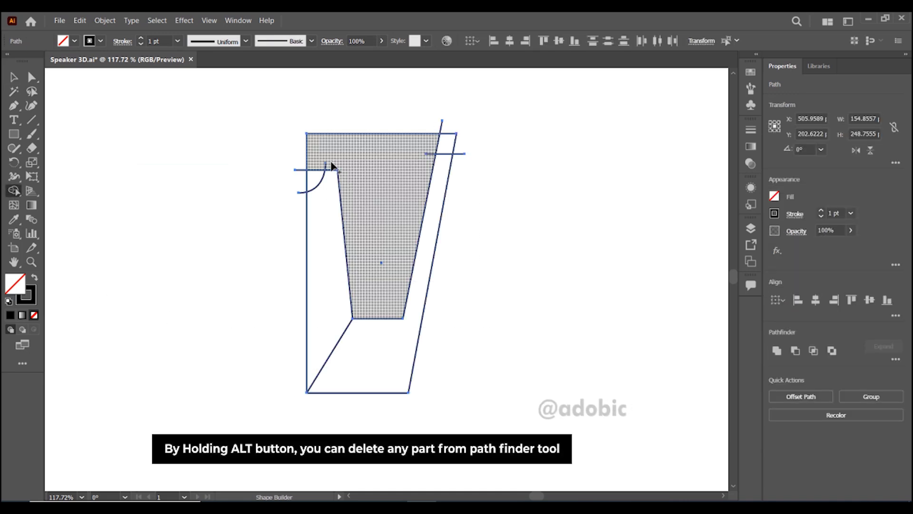
pyautogui.press('alt')
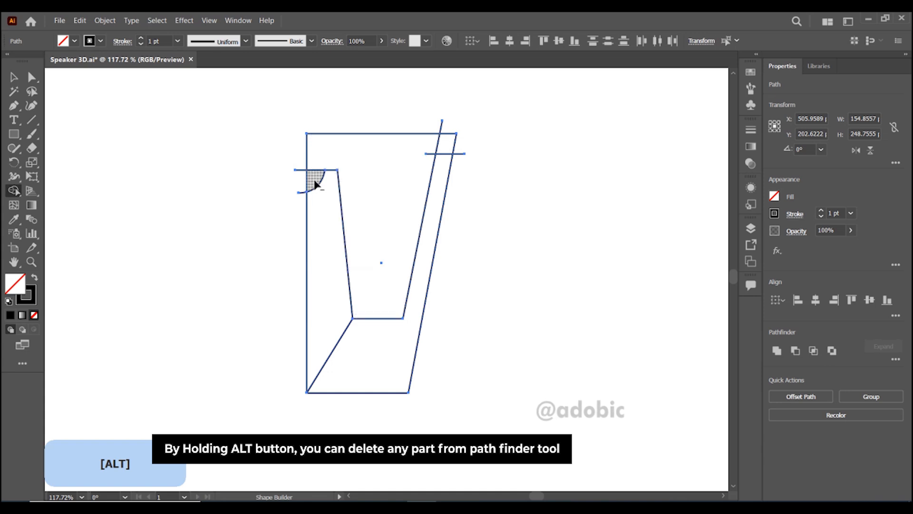
pyautogui.keyDown('alt'); pyautogui.click(459, 153); pyautogui.keyUp('alt')
pyautogui.keyDown('alt'); pyautogui.click(427, 154); pyautogui.keyUp('alt')
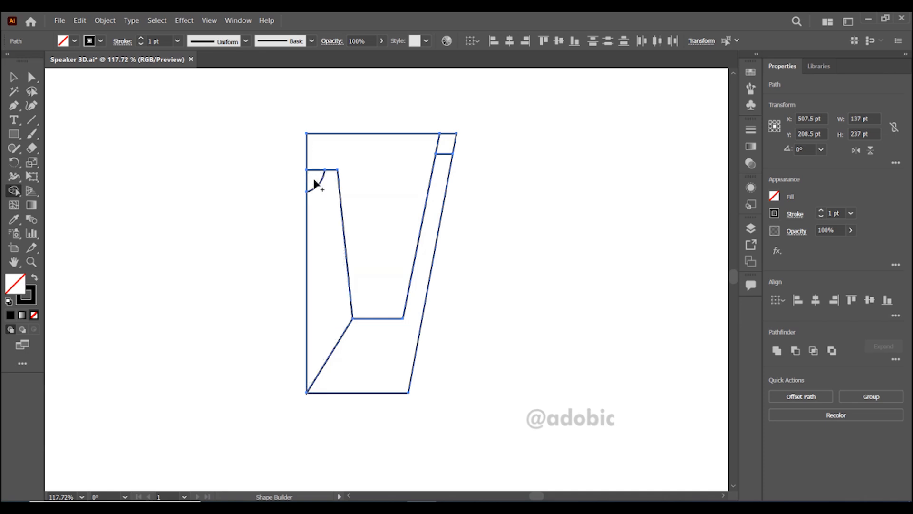
pyautogui.click(14, 77)
pyautogui.click(63, 94)
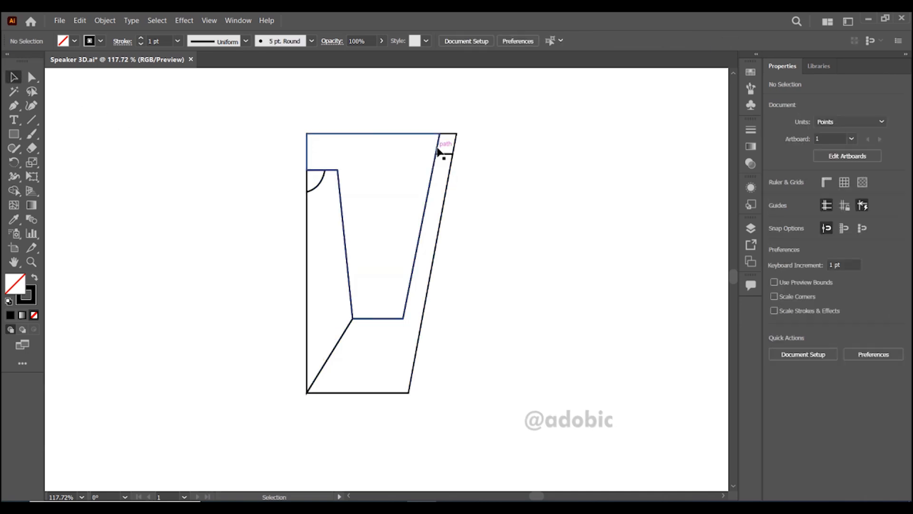
# Separate the large top-centre piece from the profile and delete it
pyautogui.click(394, 134)
pyautogui.moveTo(395, 135); pyautogui.dragTo(234, 97)
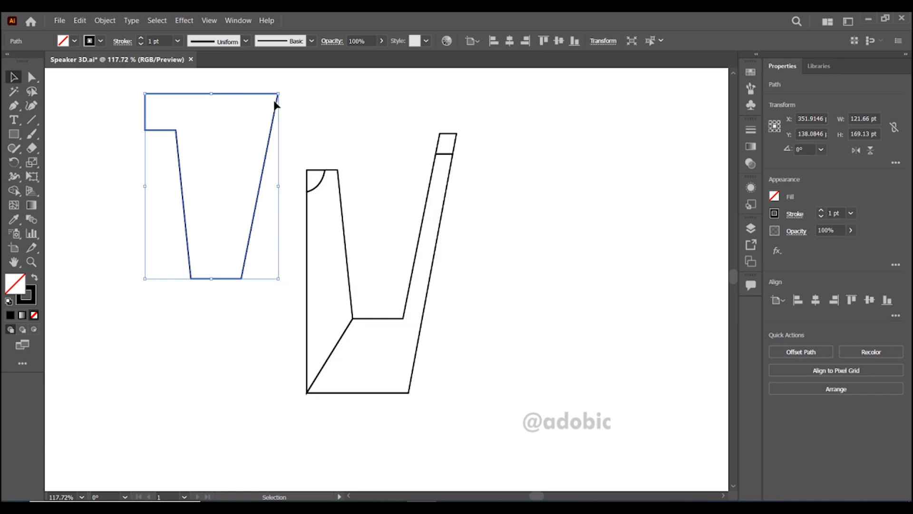
pyautogui.press('Delete')
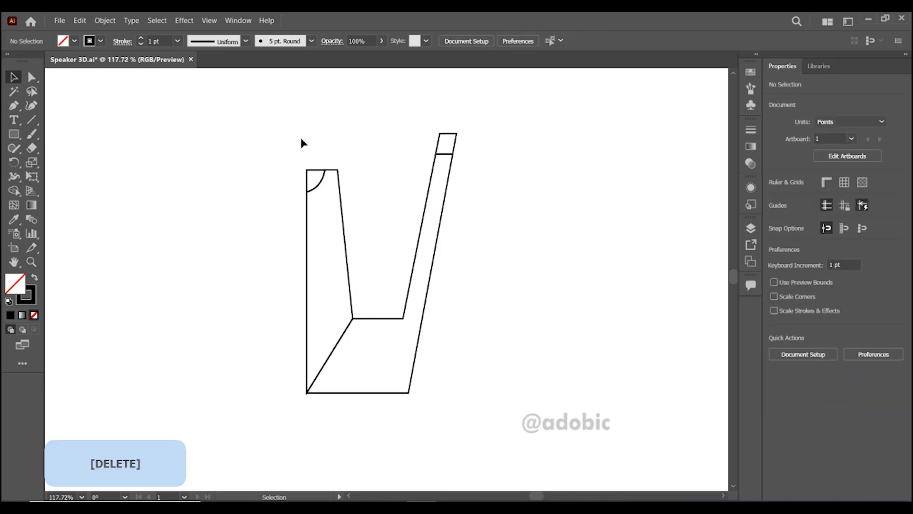
# Round the top-right corner of the left column to a radius of about 12.7 pt
pyautogui.click(338, 188)
pyautogui.click(31, 80)
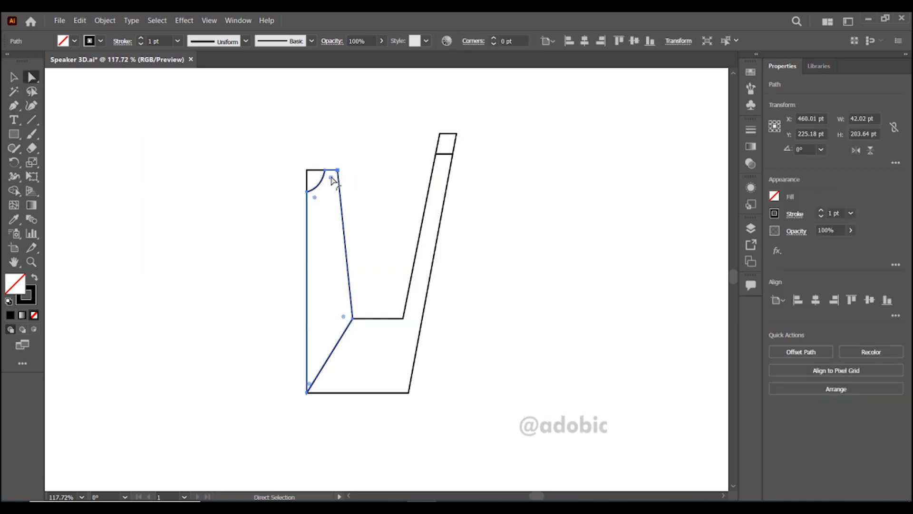
pyautogui.moveTo(332, 178); pyautogui.dragTo(322, 198)
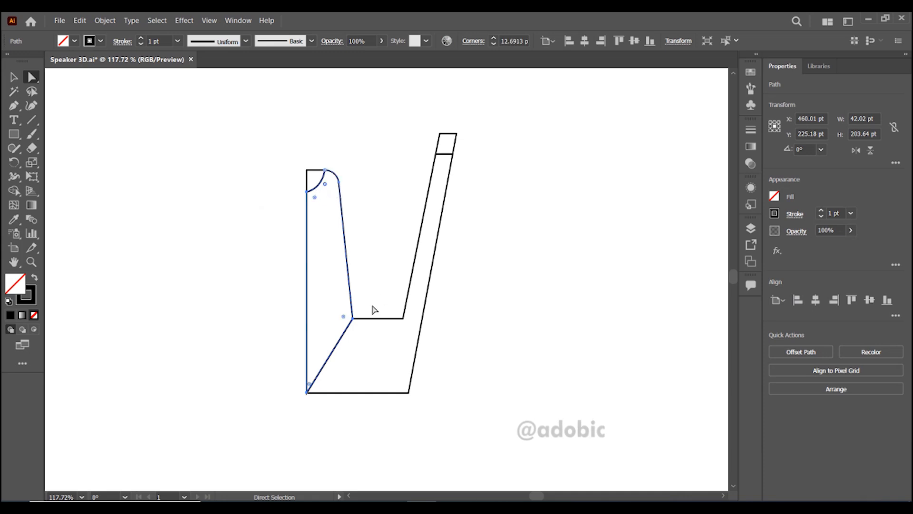
# Round both upper corners of the small cap piece on the slanted strip so its top becomes a full arc
pyautogui.click(443, 139)
pyautogui.moveTo(447, 143); pyautogui.dragTo(453, 185)
pyautogui.hotkey('ctrl', 'space')
pyautogui.moveTo(406, 113); pyautogui.dragTo(542, 238)
pyautogui.hotkey('ctrl', 'z')
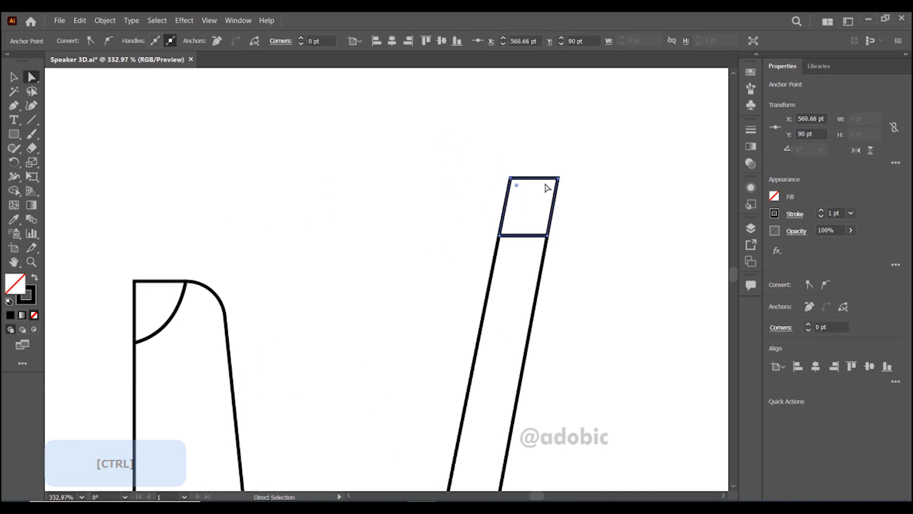
pyautogui.click(558, 179)
pyautogui.keyDown('shift'); pyautogui.click(510, 179); pyautogui.keyUp('shift')
pyautogui.moveTo(515, 187); pyautogui.dragTo(521, 229)
pyautogui.click(14, 77)
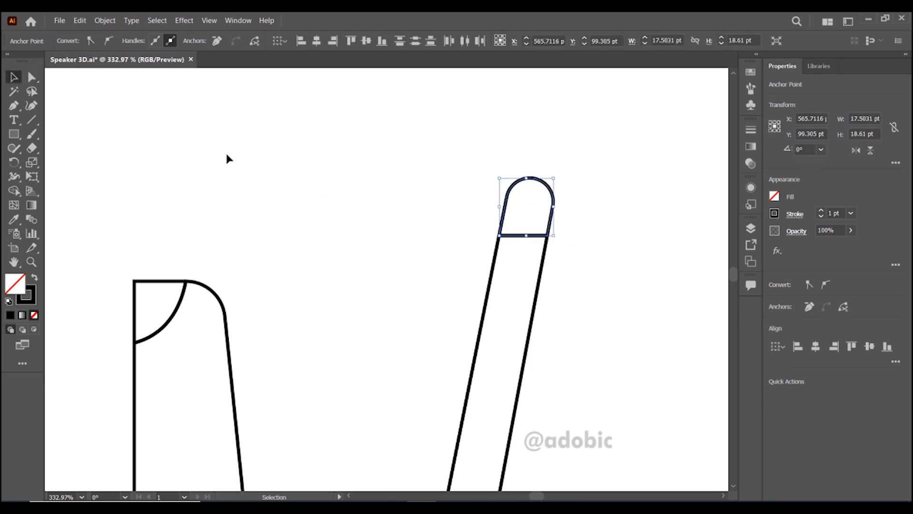
pyautogui.click(369, 233)
# Draw a rectangle about 93 by 55 pt directly beneath the profile's base and round its lower-right corner
pyautogui.scroll(-6, 369, 232)
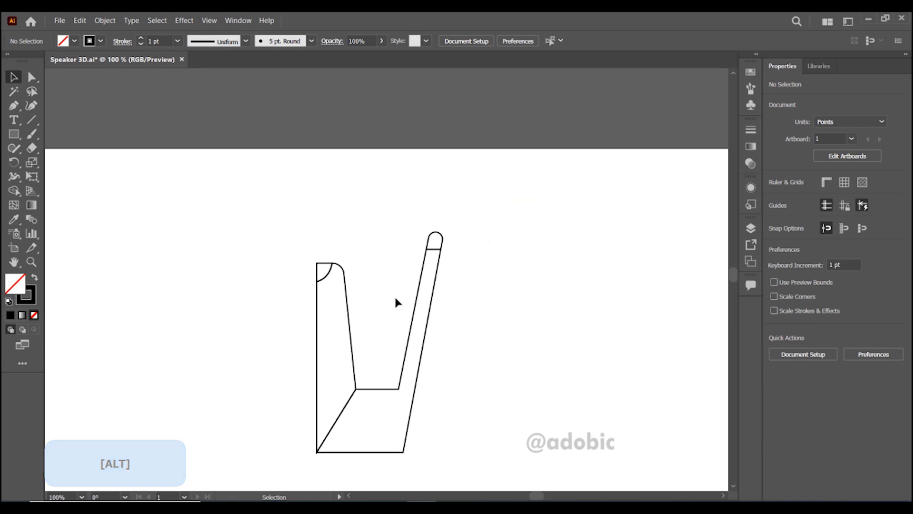
pyautogui.moveTo(402, 306); pyautogui.dragTo(389, 173)
pyautogui.press('m')
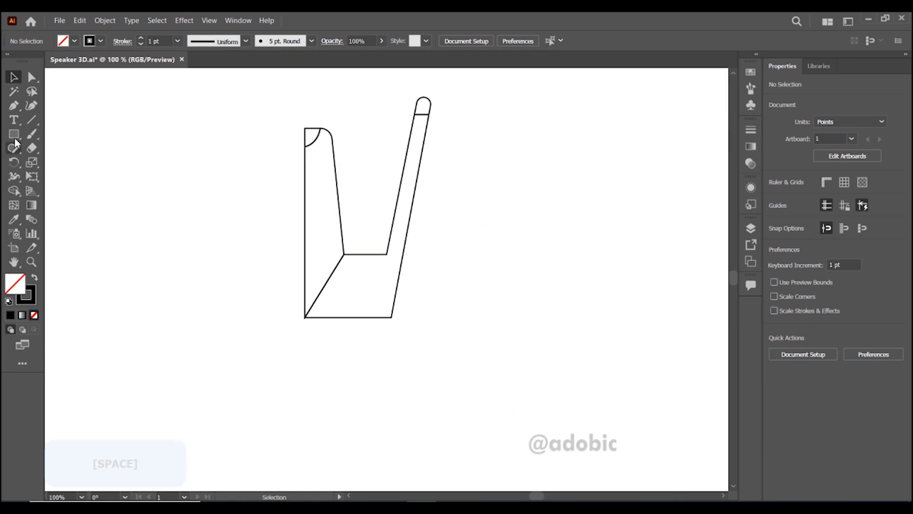
pyautogui.moveTo(305, 317); pyautogui.dragTo(370, 348)
pyautogui.press('a')
pyautogui.click(391, 368)
pyautogui.click(13, 76)
# Duplicate the rounded rectangle, place the copy directly beneath it aligned to its left edge, and scale the copy down
pyautogui.hotkey('ctrl', 'c')
pyautogui.hotkey('ctrl', 'v')
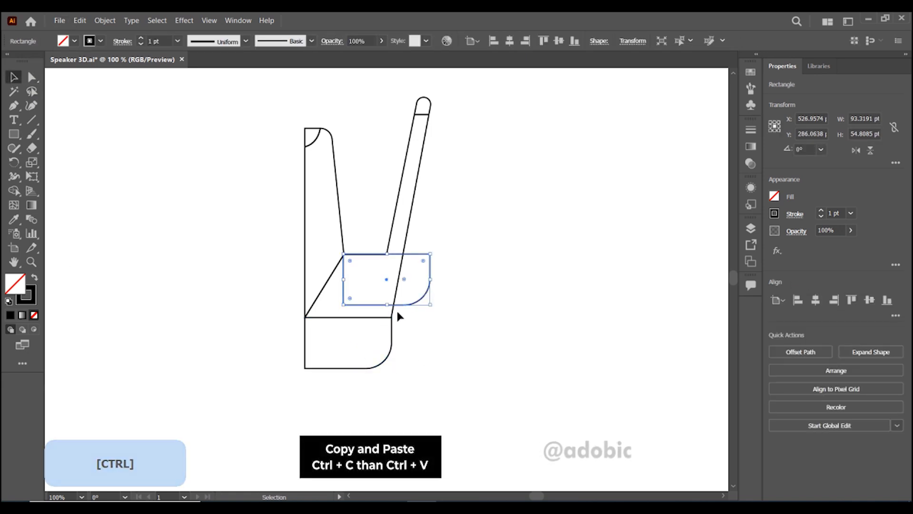
pyautogui.moveTo(421, 301); pyautogui.dragTo(408, 428)
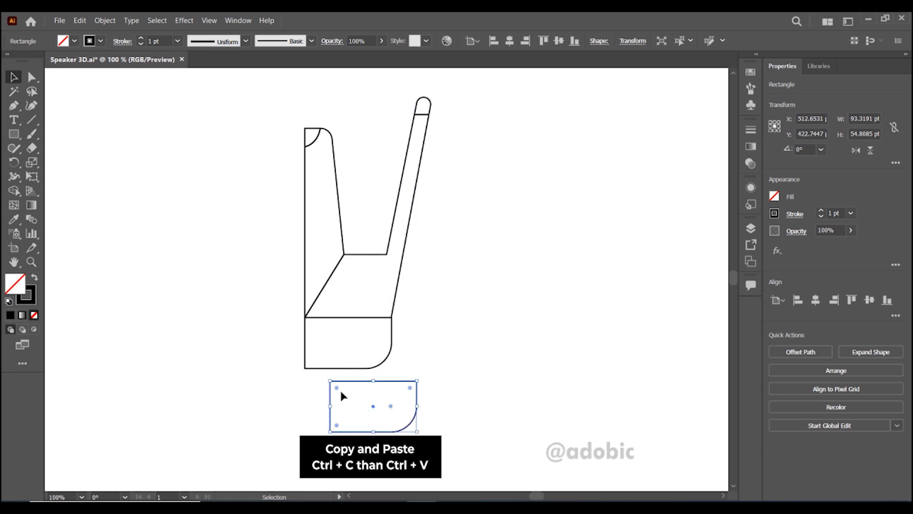
pyautogui.moveTo(341, 383); pyautogui.dragTo(317, 371)
pyautogui.moveTo(391, 419); pyautogui.dragTo(366, 389)
pyautogui.press('a')
pyautogui.click(14, 80)
pyautogui.click(446, 365)
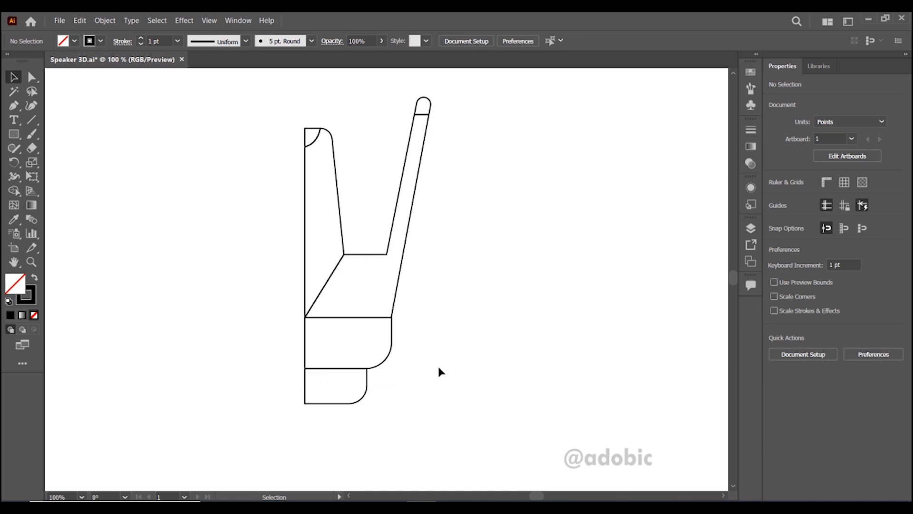
# Select all the profile pieces and apply the default white fill and black 1 pt stroke
pyautogui.scroll(-3, 436, 364)
pyautogui.moveTo(475, 358); pyautogui.dragTo(513, 367)
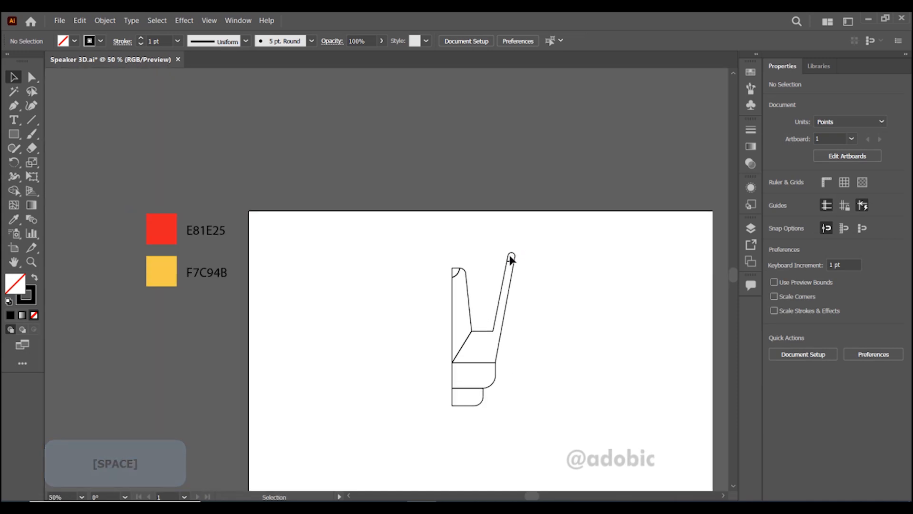
pyautogui.click(510, 257)
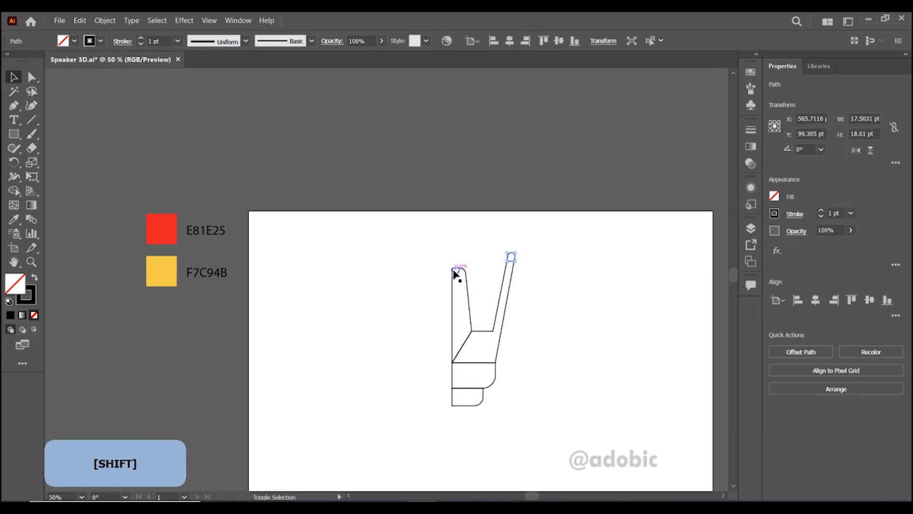
pyautogui.moveTo(418, 241); pyautogui.dragTo(523, 405)
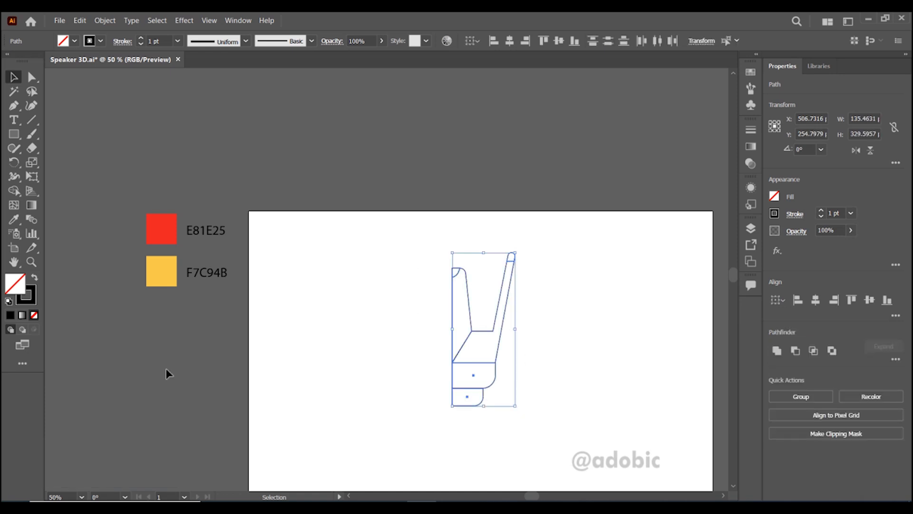
pyautogui.click(9, 303)
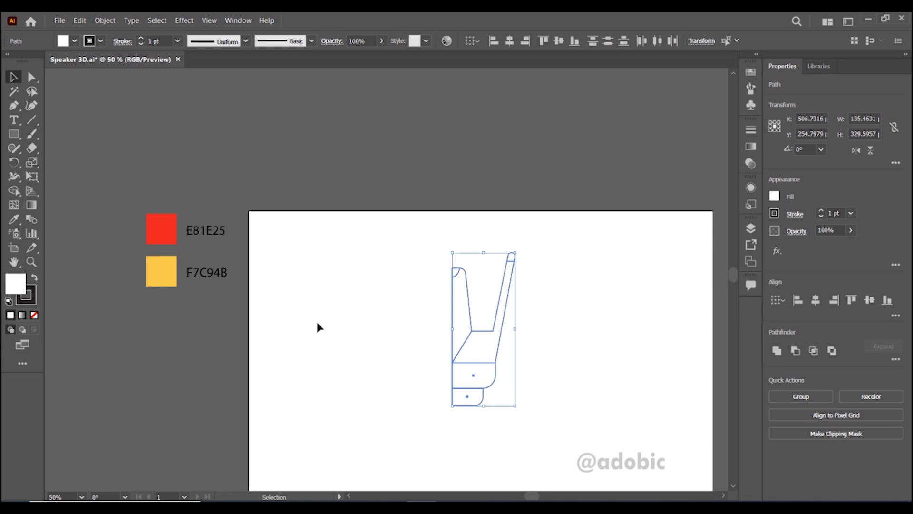
# Fill the tall inner core piece with the yellow F7C94B swatch colour and no stroke using the Eyedropper
pyautogui.click(471, 306)
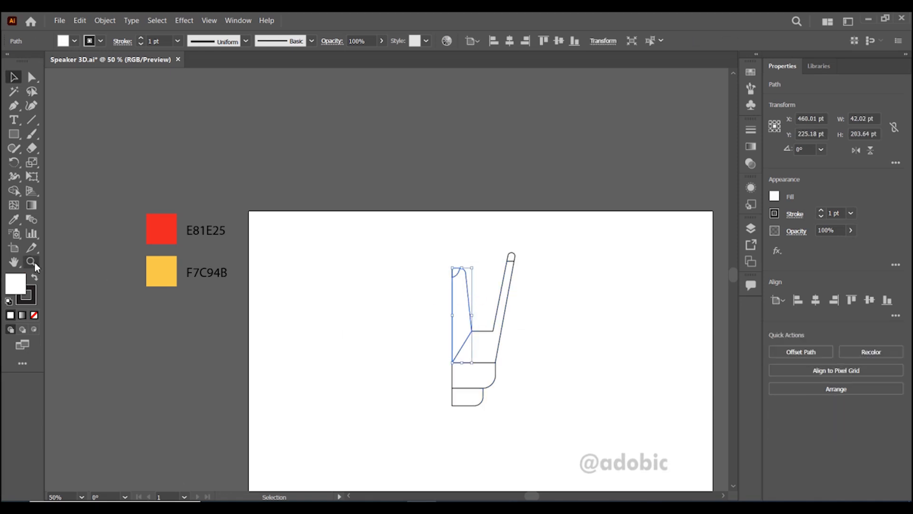
pyautogui.click(15, 219)
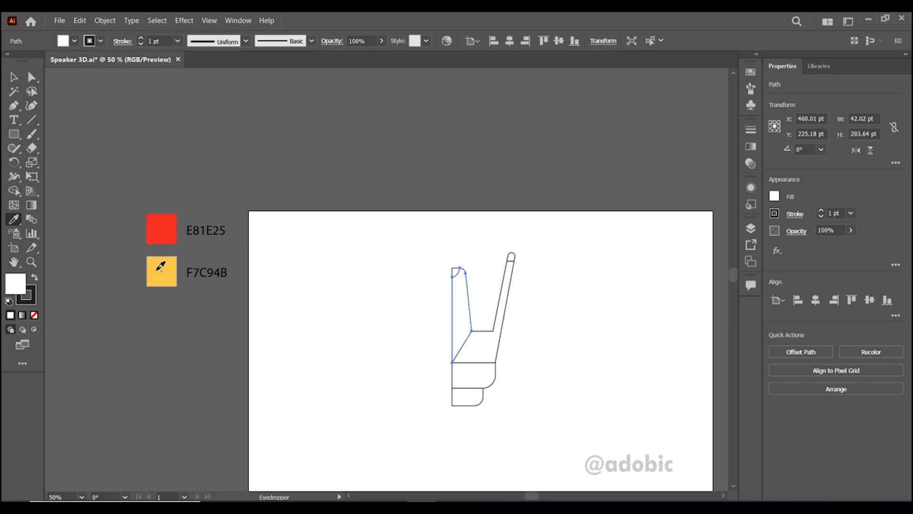
pyautogui.click(158, 269)
pyautogui.click(14, 79)
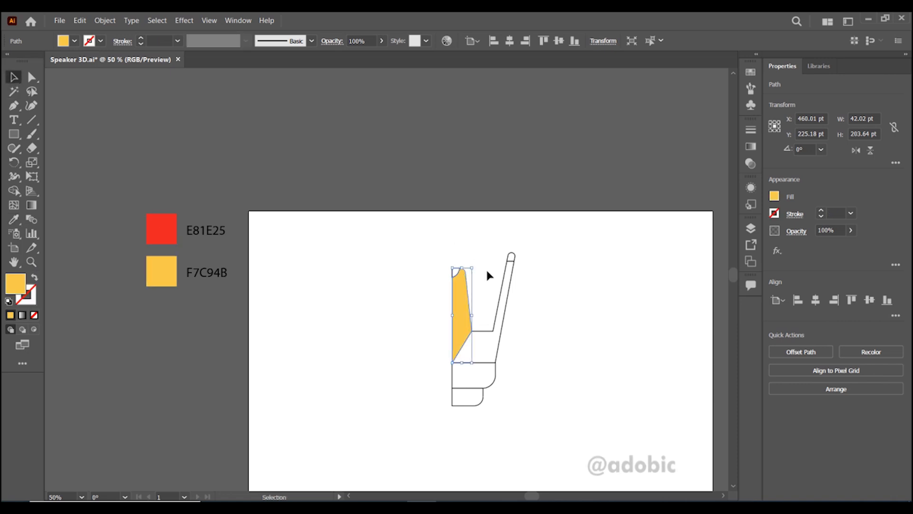
# Sample the red E81E25 swatch onto the small rounded cap on top of the slanted strip
pyautogui.click(502, 291)
pyautogui.click(511, 256)
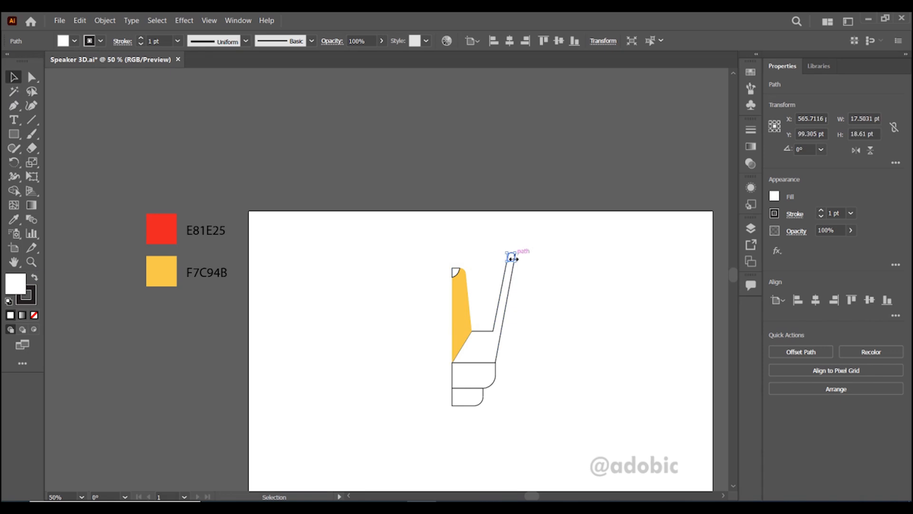
pyautogui.click(14, 220)
pyautogui.click(169, 220)
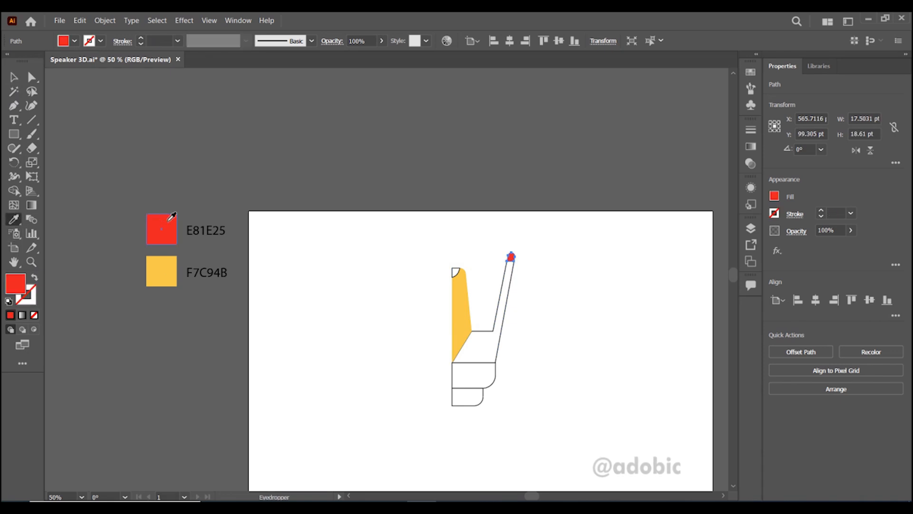
pyautogui.click(14, 79)
# Colour the larger rounded rectangle beneath the profile's base with the red E81E25 swatch
pyautogui.click(466, 366)
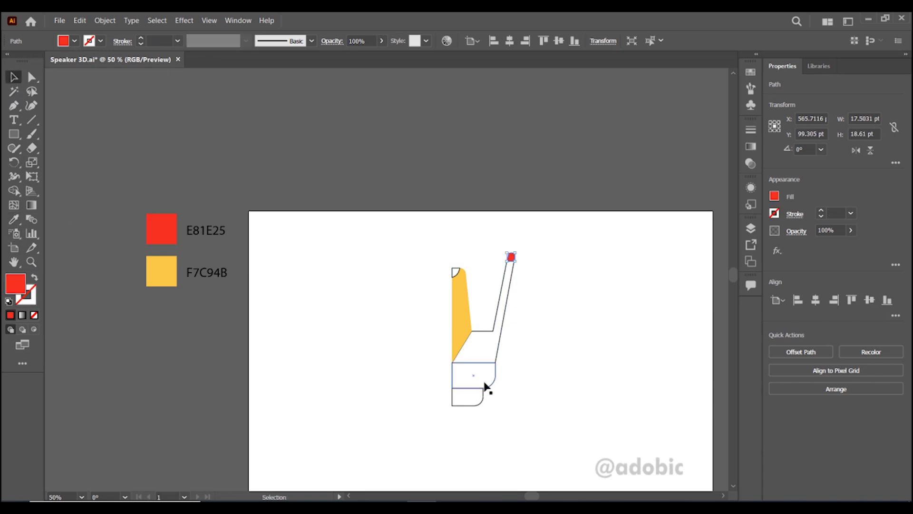
pyautogui.click(14, 219)
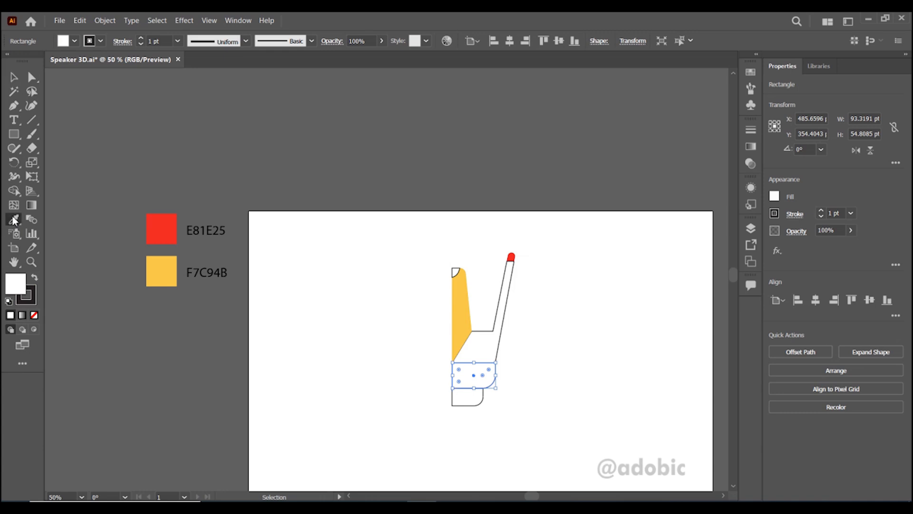
pyautogui.click(166, 230)
pyautogui.press('v')
# Colour the smallest rounded rectangle at the bottom of the profile with the yellow F7C94B swatch
pyautogui.click(485, 357)
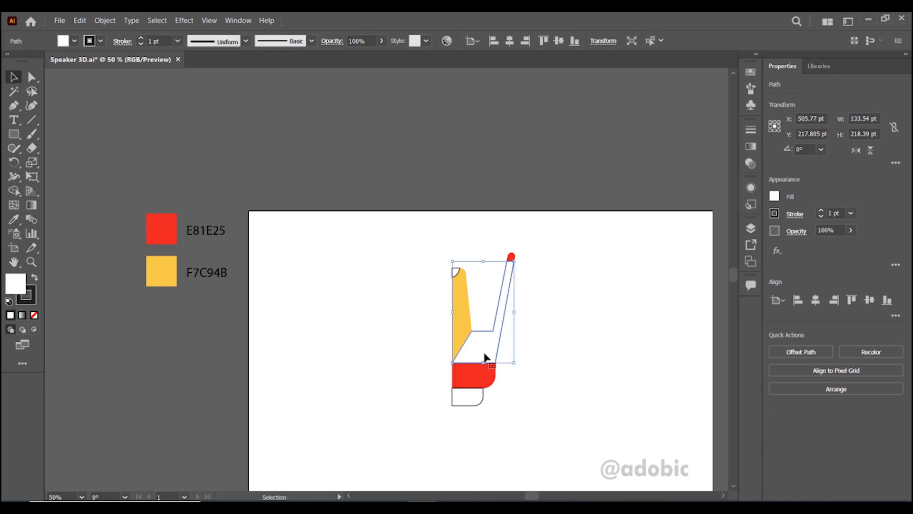
pyautogui.click(473, 403)
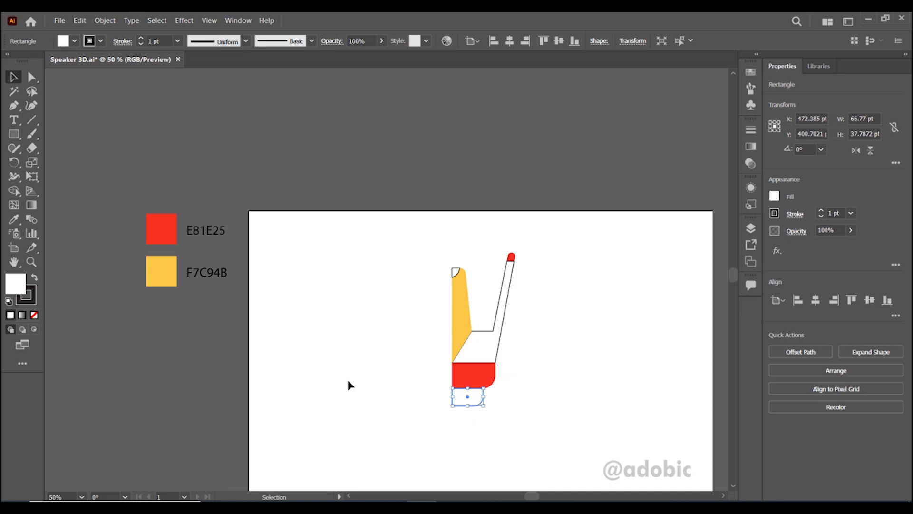
pyautogui.click(14, 219)
pyautogui.click(157, 269)
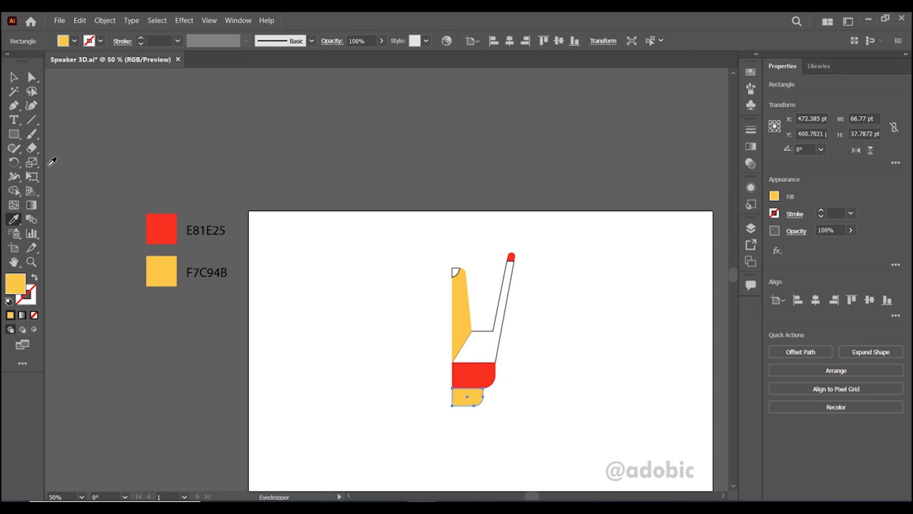
pyautogui.click(16, 78)
# Remove the stroke from the white slanted body and the small white corner piece on the inner core
pyautogui.moveTo(402, 230); pyautogui.dragTo(533, 422)
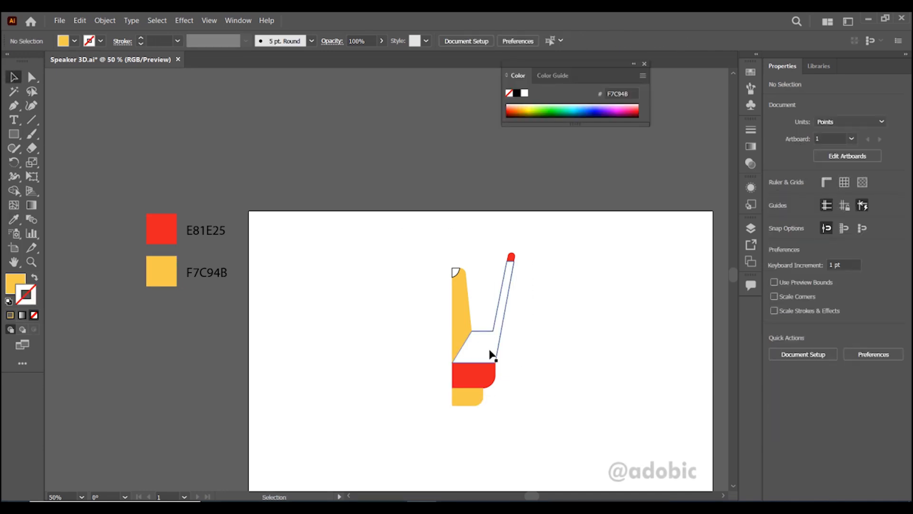
pyautogui.click(494, 356)
pyautogui.keyDown('shift'); pyautogui.click(456, 270); pyautogui.keyUp('shift')
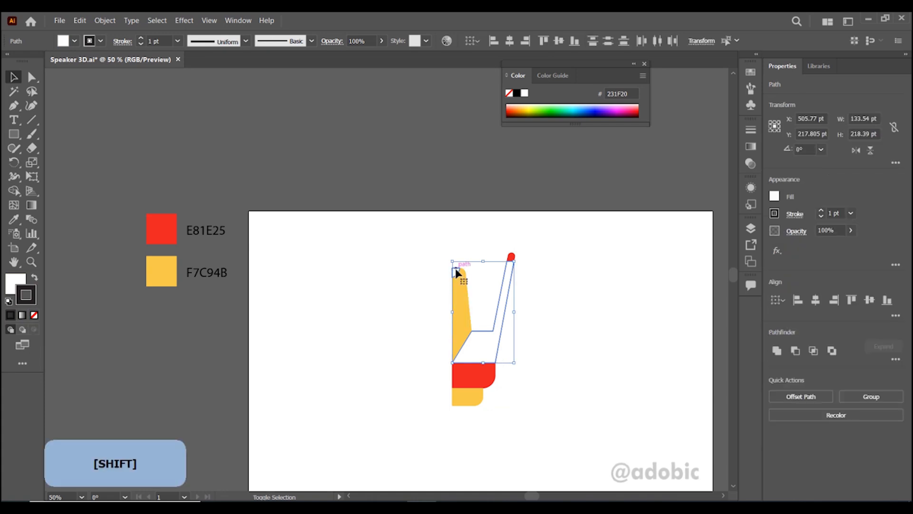
pyautogui.click(33, 315)
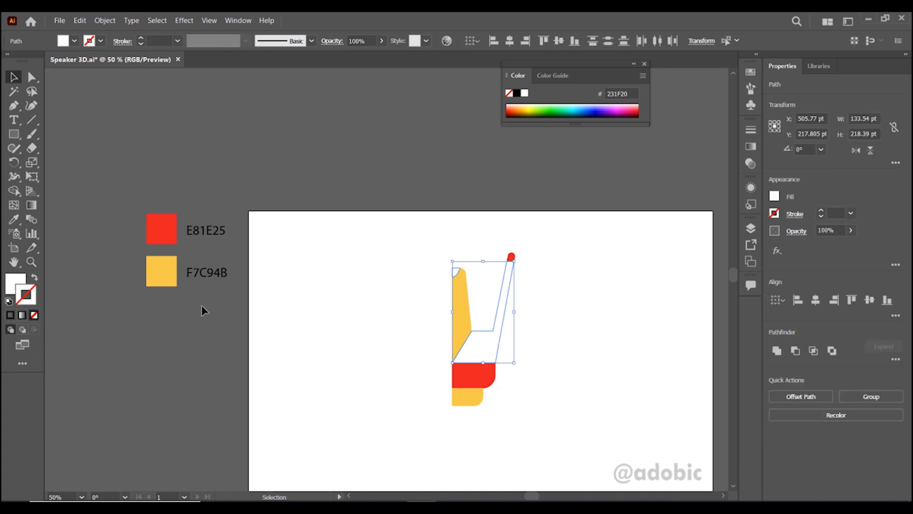
pyautogui.click(372, 306)
# Select all the coloured profile pieces and group them
pyautogui.moveTo(415, 221); pyautogui.dragTo(552, 420)
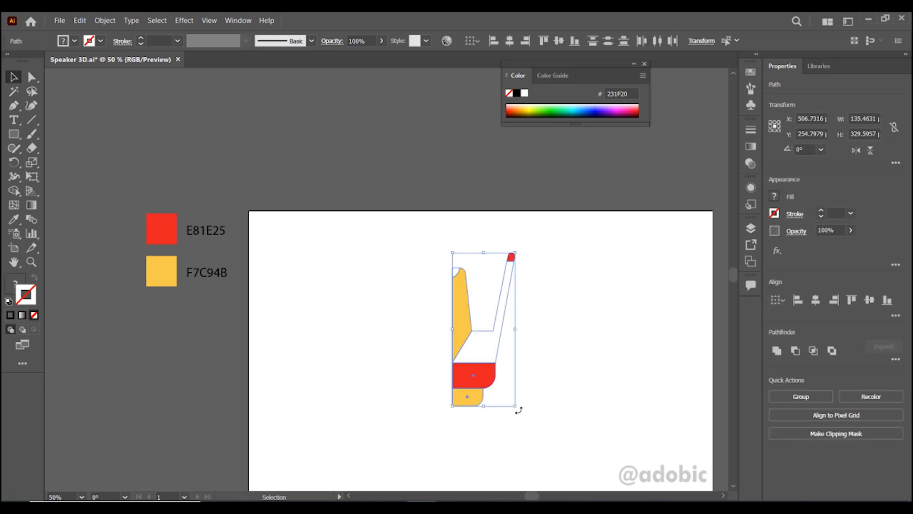
pyautogui.click(105, 21)
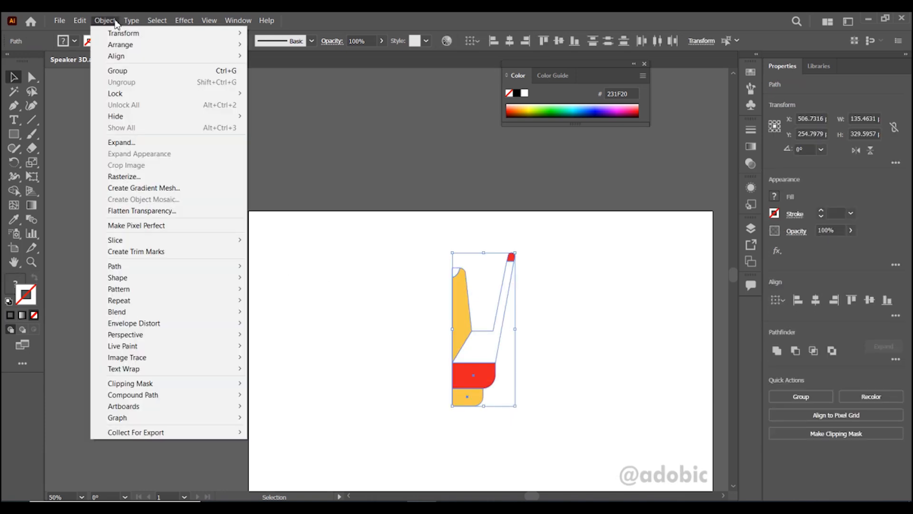
pyautogui.click(151, 71)
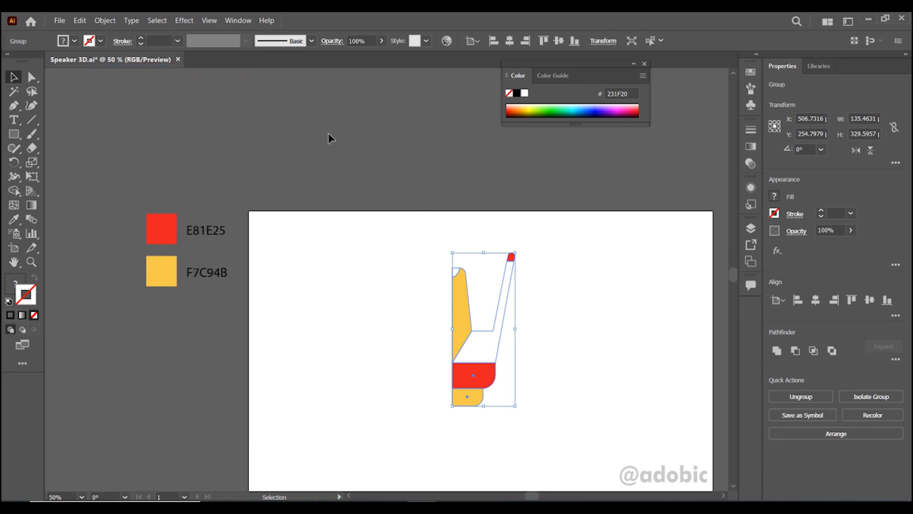
# Apply the 3D Revolve effect to the grouped profile and move the effect settings clear of the artwork
pyautogui.click(184, 22)
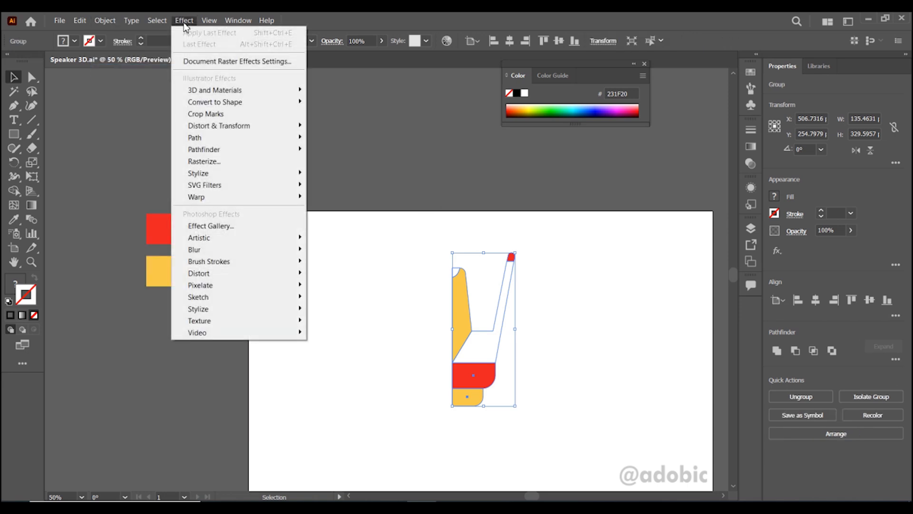
pyautogui.moveTo(266, 91)
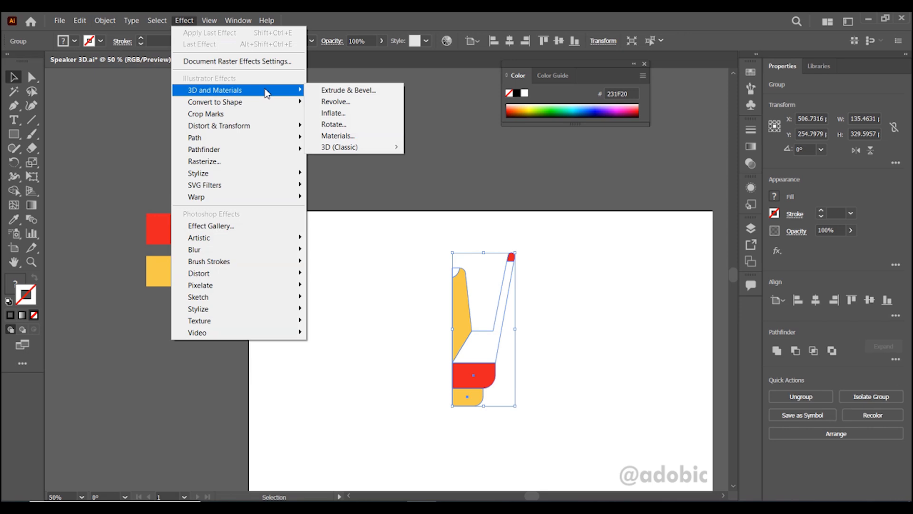
pyautogui.click(386, 110)
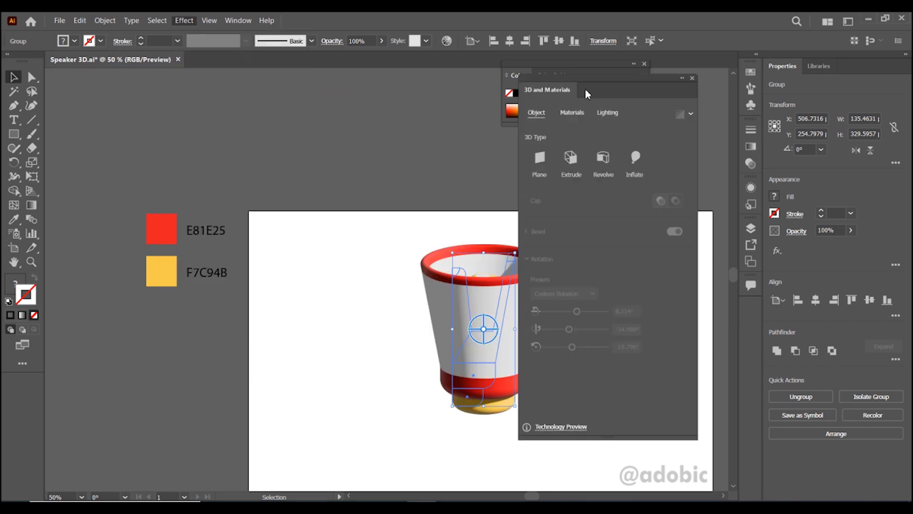
pyautogui.moveTo(599, 78); pyautogui.dragTo(679, 61)
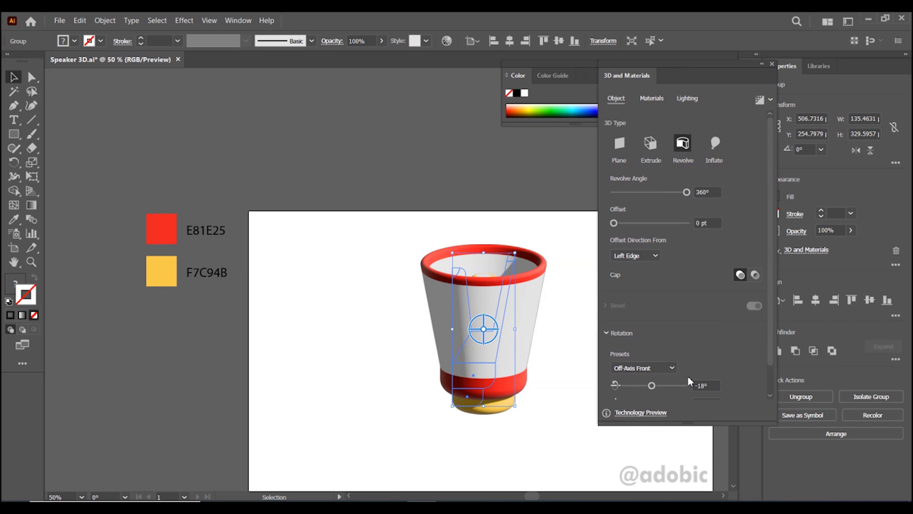
# Set the revolved object's rotation to -30° on X, -20° on Y and -75° on Z, and deselect it
pyautogui.scroll(-2, 763, 350)
pyautogui.click(706, 354)
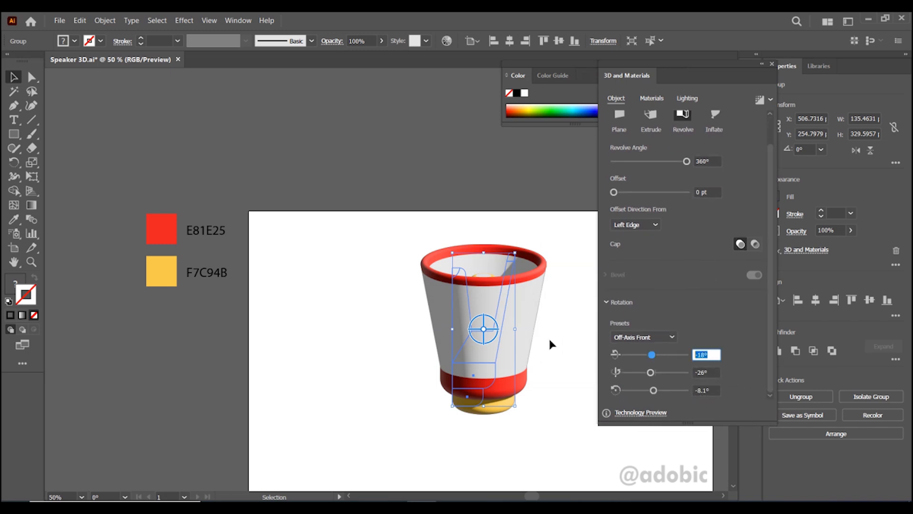
pyautogui.write('-30')
pyautogui.press('Tab')
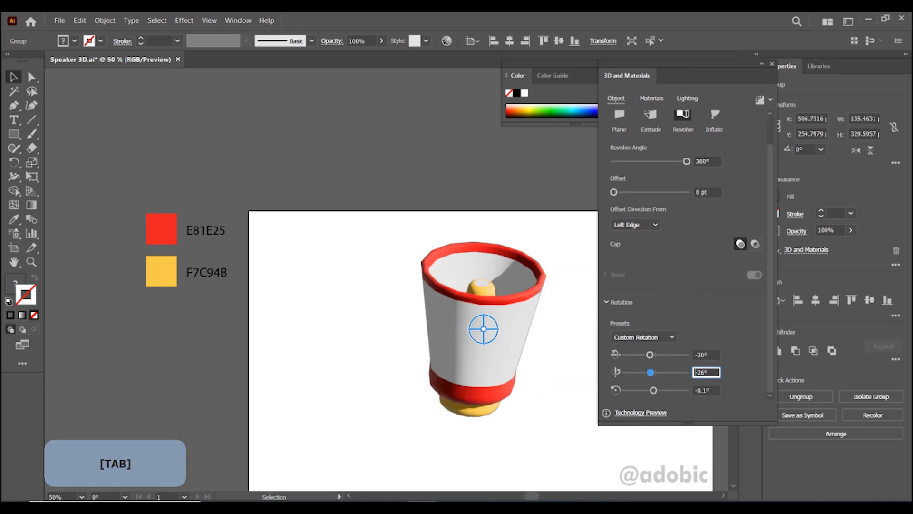
pyautogui.write('-20')
pyautogui.press('Tab')
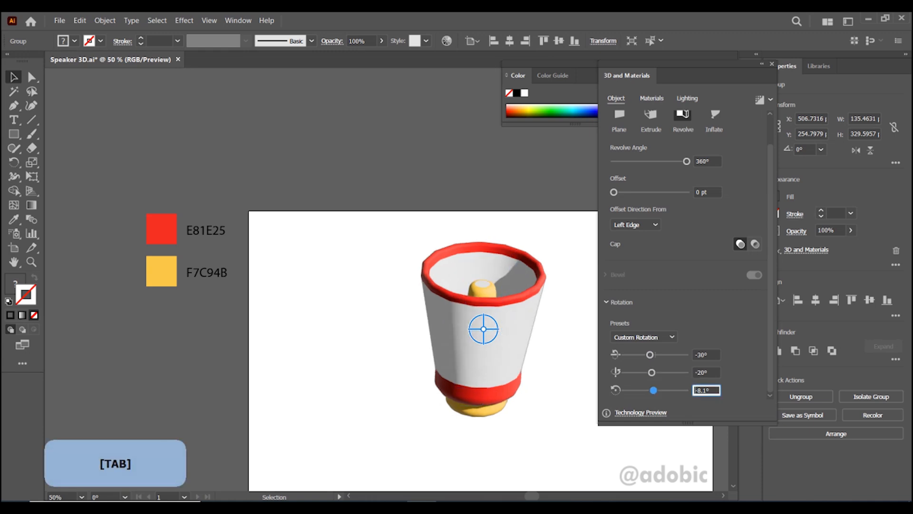
pyautogui.write('-75')
pyautogui.press('Tab')
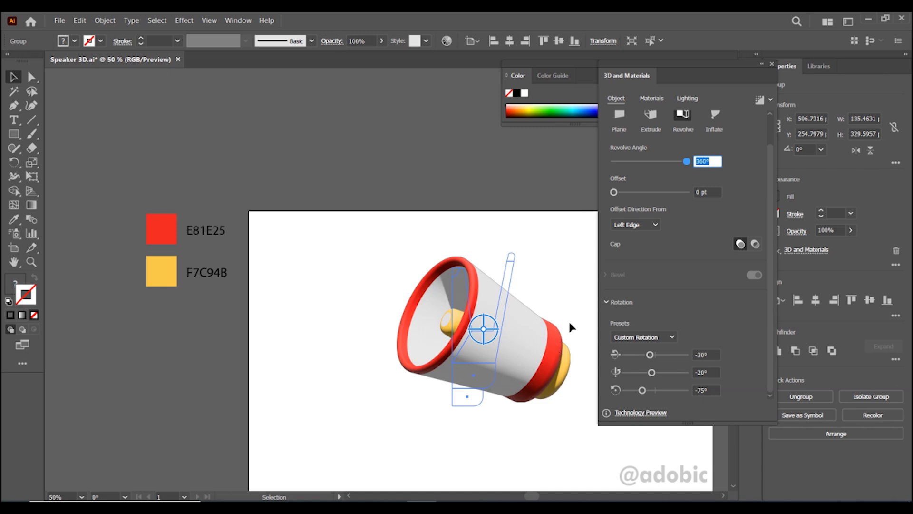
pyautogui.click(559, 237)
# Widen the horn's mouth by moving the red cap and the slanted strip's upper anchor points outward about 10 pt
pyautogui.moveTo(549, 253); pyautogui.dragTo(357, 287)
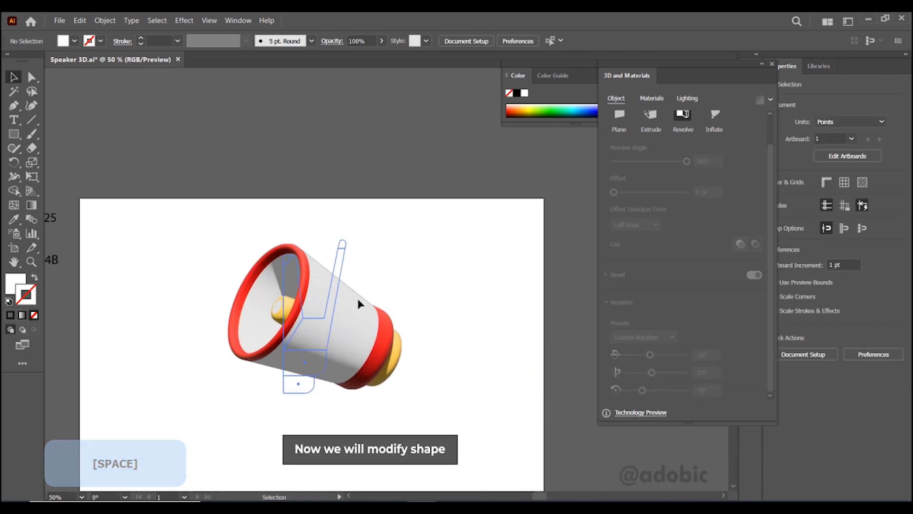
pyautogui.click(356, 295)
pyautogui.click(32, 76)
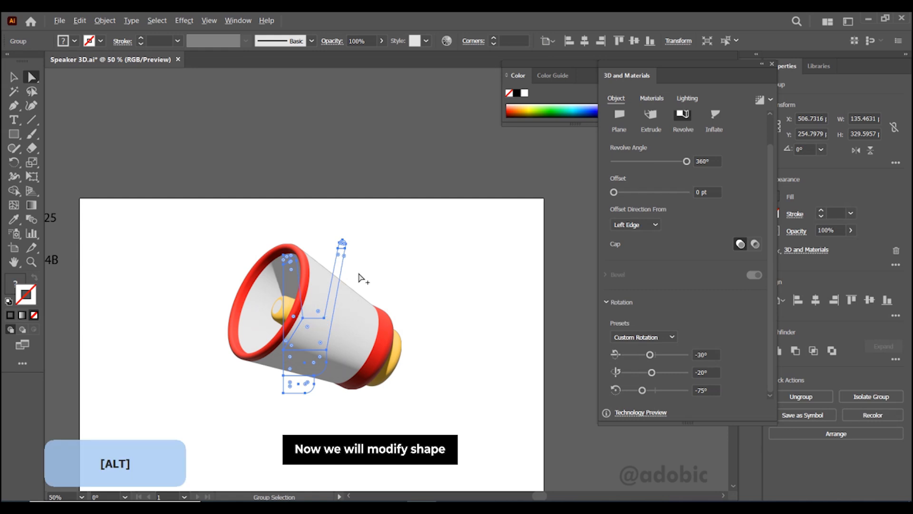
pyautogui.moveTo(365, 221); pyautogui.dragTo(357, 255)
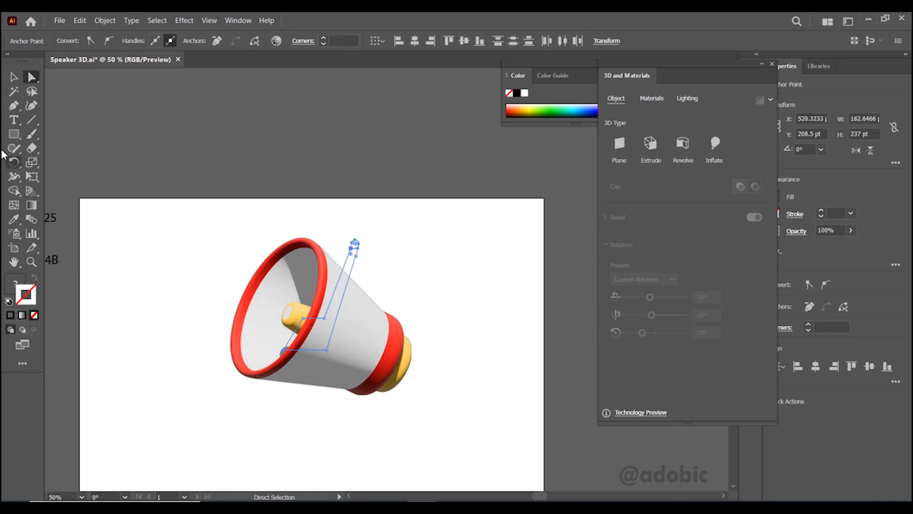
pyautogui.press('v')
pyautogui.moveTo(257, 205); pyautogui.dragTo(353, 318)
pyautogui.click(420, 292)
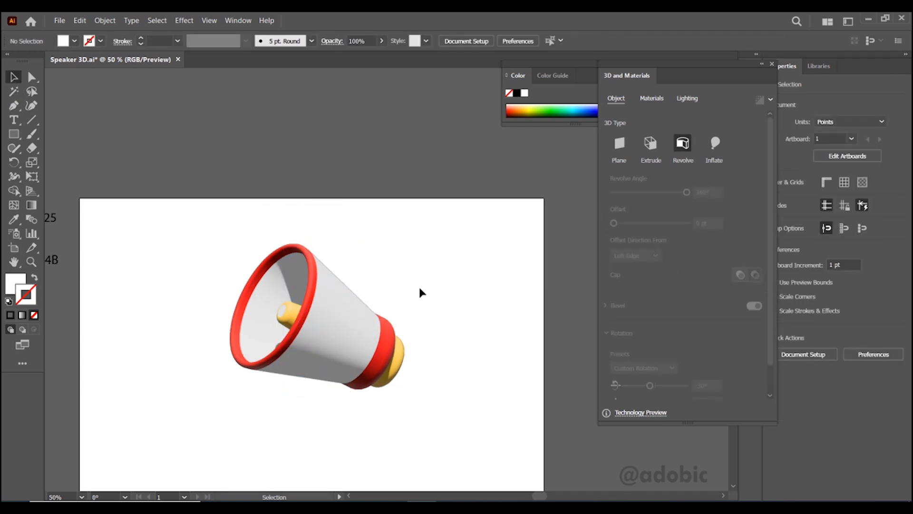
# Lengthen the yellow end piece by moving its bottom anchor points straight down about 19 pt
pyautogui.press('space')
pyautogui.moveTo(421, 292); pyautogui.dragTo(387, 246)
pyautogui.moveTo(445, 391); pyautogui.dragTo(279, 252)
pyautogui.click(31, 77)
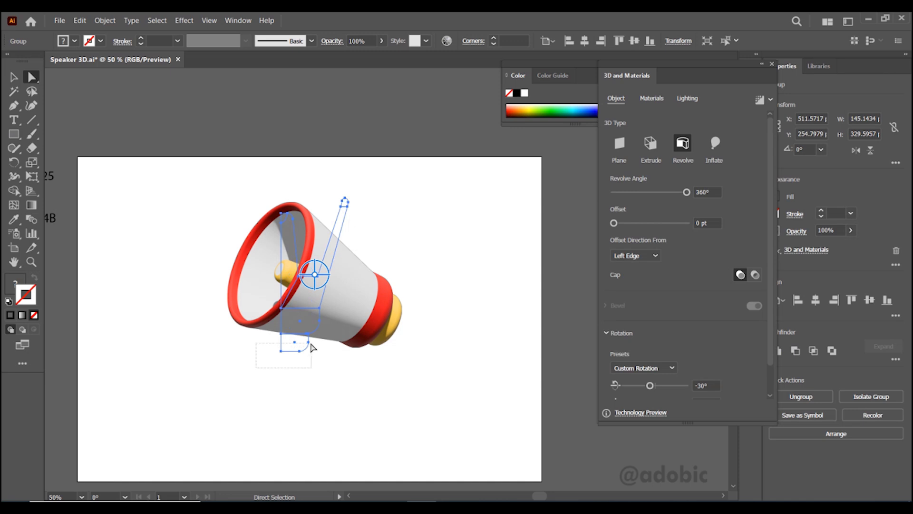
pyautogui.moveTo(310, 345); pyautogui.dragTo(343, 370)
pyautogui.press('shift')
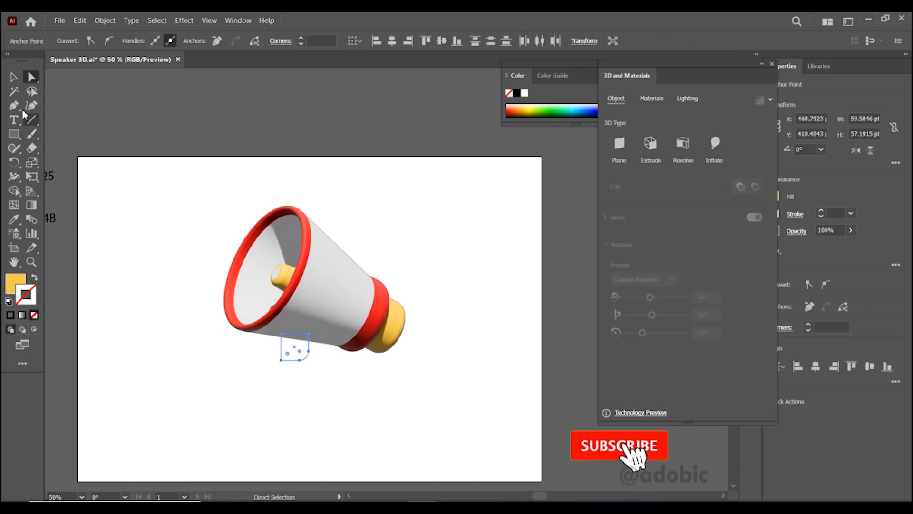
pyautogui.click(13, 78)
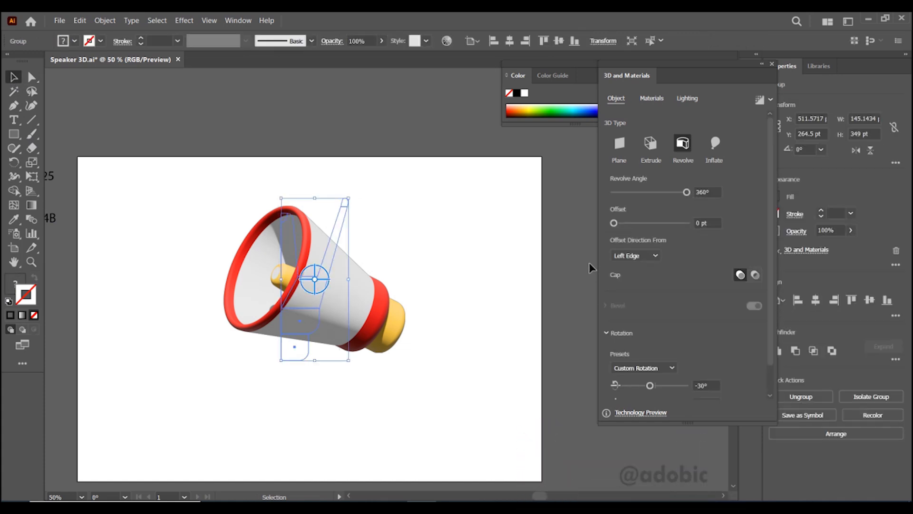
# Thicken the yellow inner core by moving its upper outer anchors outward 8.61 pt and its lower outer corner outward as well
pyautogui.scroll(3, 320, 236)
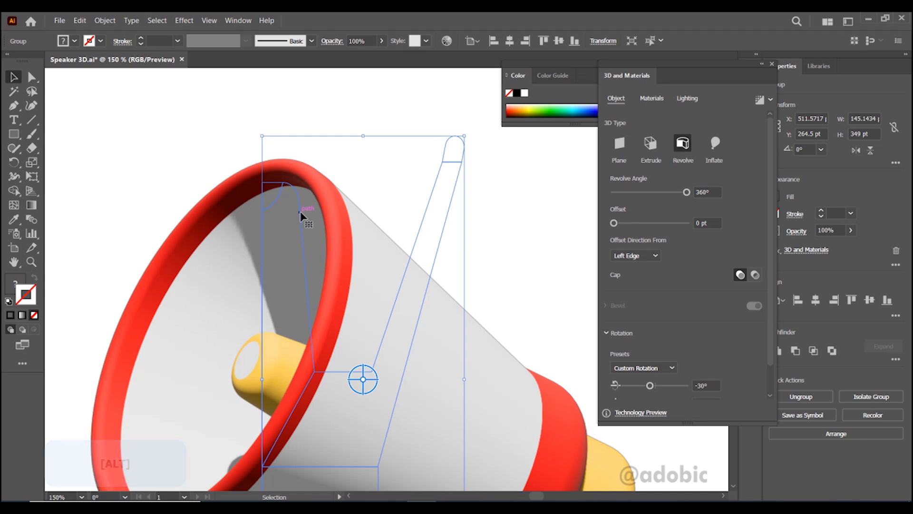
pyautogui.click(32, 78)
pyautogui.moveTo(294, 202); pyautogui.dragTo(311, 203)
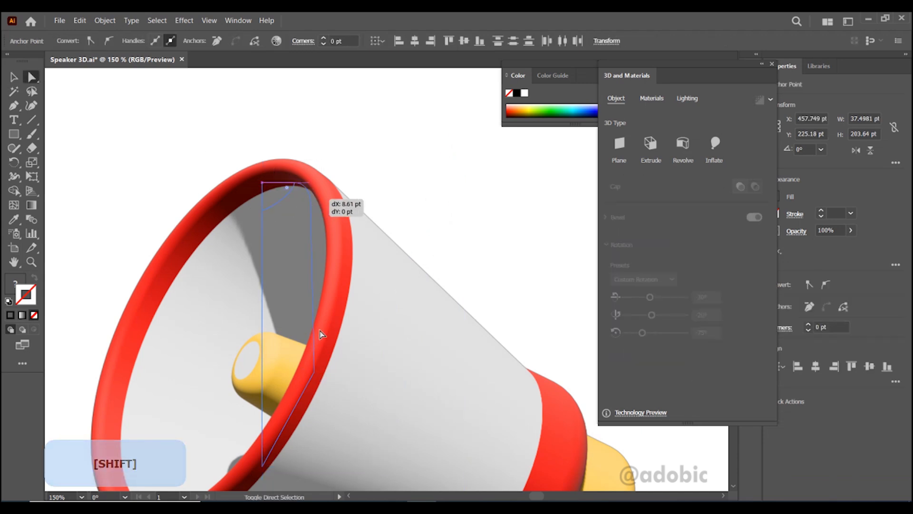
pyautogui.click(319, 378)
pyautogui.scroll(-3, 319, 382)
pyautogui.moveTo(315, 269); pyautogui.dragTo(329, 270)
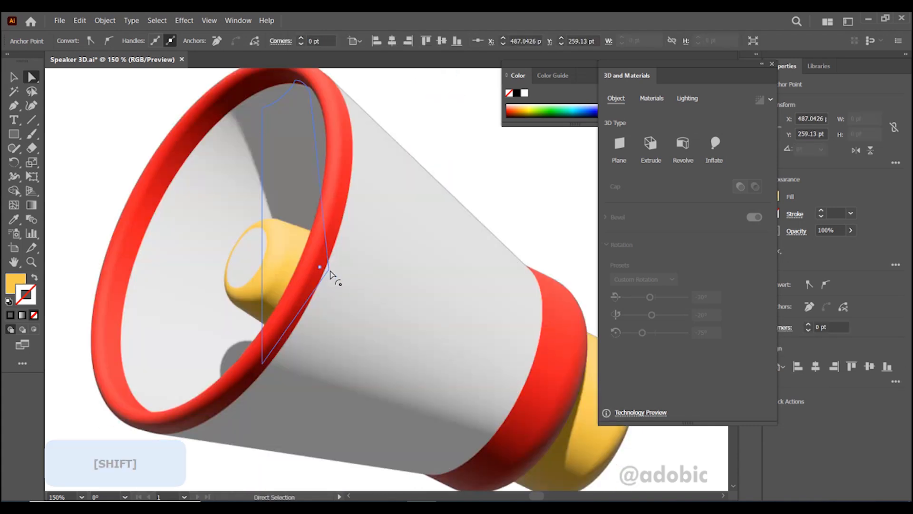
# Deselect the object and examine the whole reshaped megaphone at 50% zoom
pyautogui.scroll(-2, 326, 267)
pyautogui.click(61, 82)
pyautogui.scroll(-1, 62, 81)
pyautogui.moveTo(315, 150); pyautogui.dragTo(278, 166)
pyautogui.scroll(1, 272, 204)
pyautogui.scroll(3, 280, 197)
pyautogui.scroll(-4, 360, 282)
pyautogui.press('v')
pyautogui.click(373, 212)
pyautogui.moveTo(373, 212); pyautogui.dragTo(318, 152)
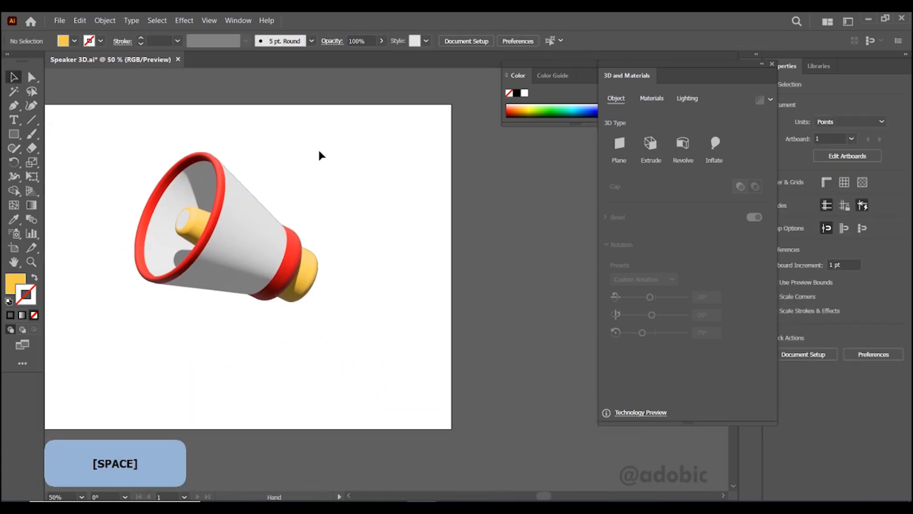
# Lengthen the megaphone's red collar by moving its lower anchor points and the yellow end piece straight down about 47 pt
pyautogui.click(296, 237)
pyautogui.click(32, 78)
pyautogui.moveTo(235, 270); pyautogui.dragTo(229, 280)
pyautogui.moveTo(175, 271); pyautogui.dragTo(253, 326)
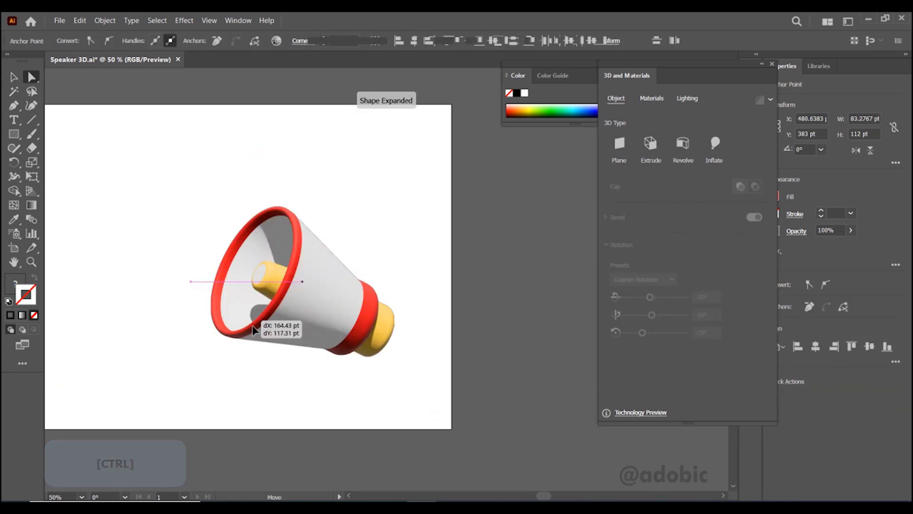
pyautogui.hotkey('ctrl', 'z')
pyautogui.moveTo(230, 271); pyautogui.dragTo(231, 294)
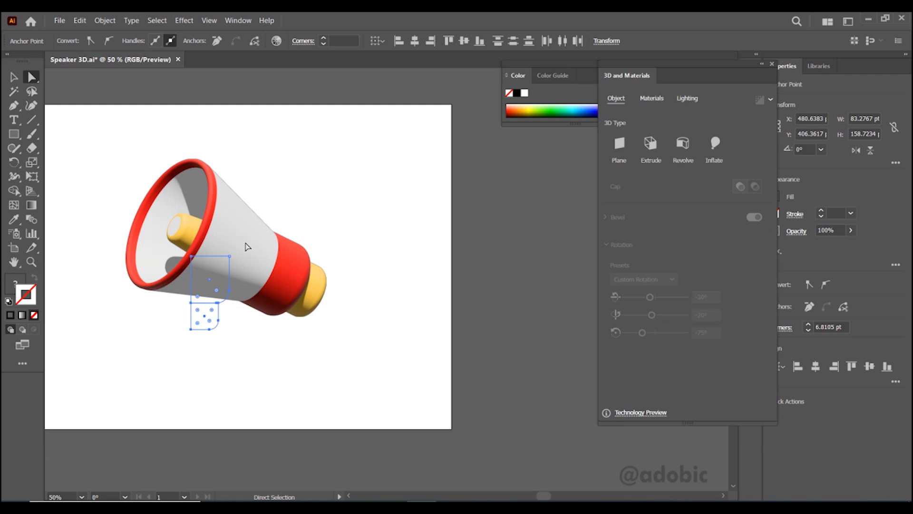
pyautogui.press('v')
pyautogui.click(401, 245)
pyautogui.press('space')
pyautogui.moveTo(401, 246); pyautogui.dragTo(454, 226)
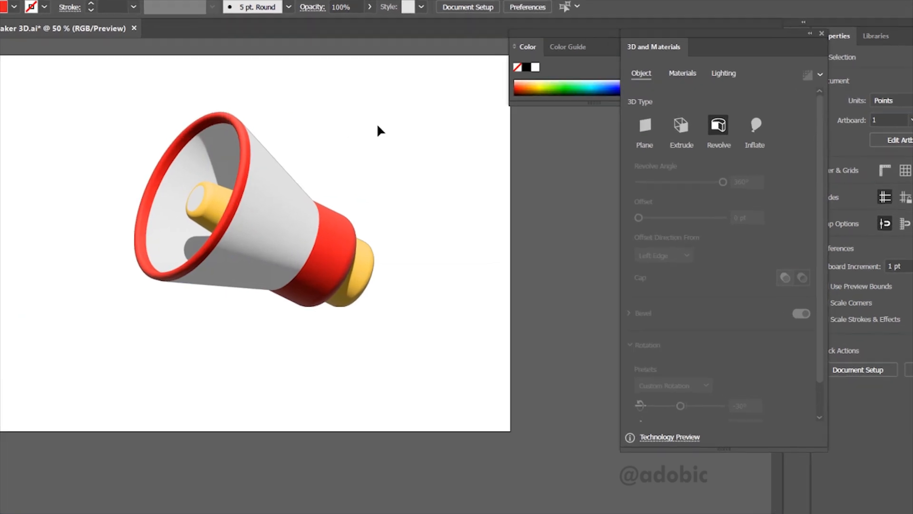
# Select the whole megaphone and set its material's metallic value to 0.2
pyautogui.moveTo(389, 144); pyautogui.dragTo(242, 337)
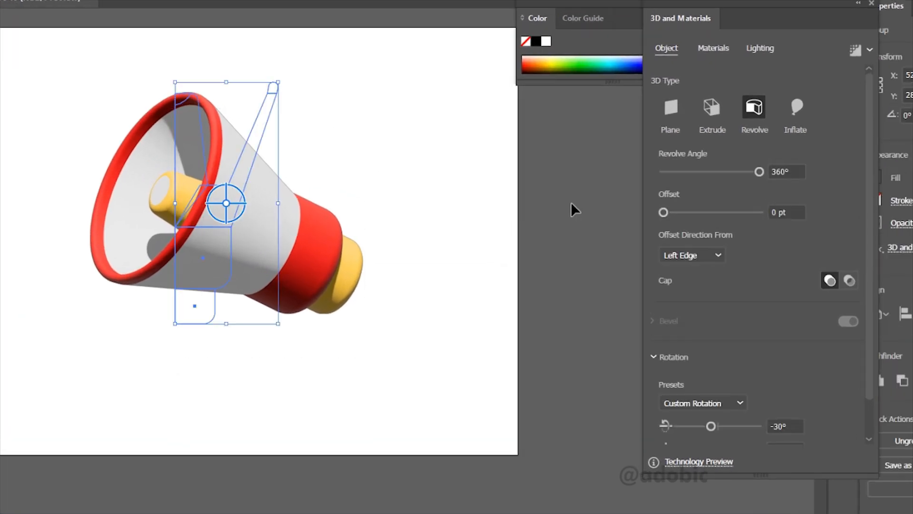
pyautogui.click(713, 49)
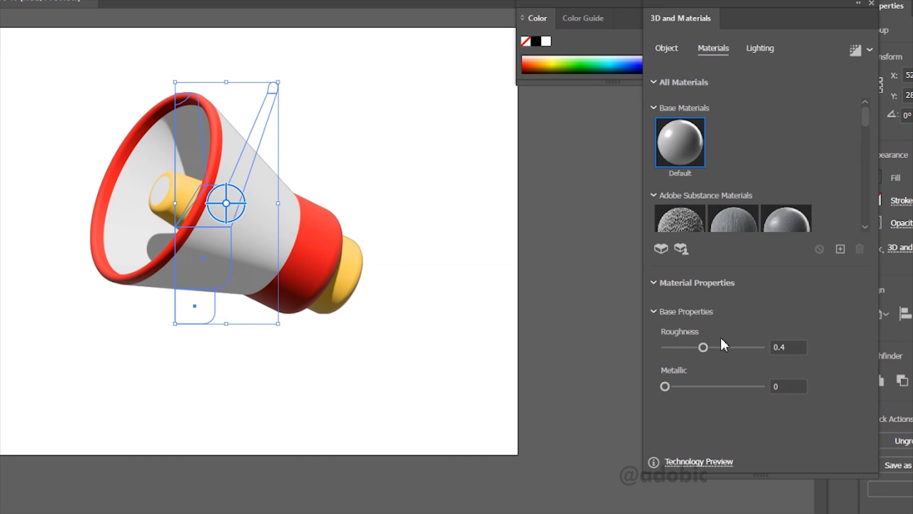
pyautogui.click(782, 345)
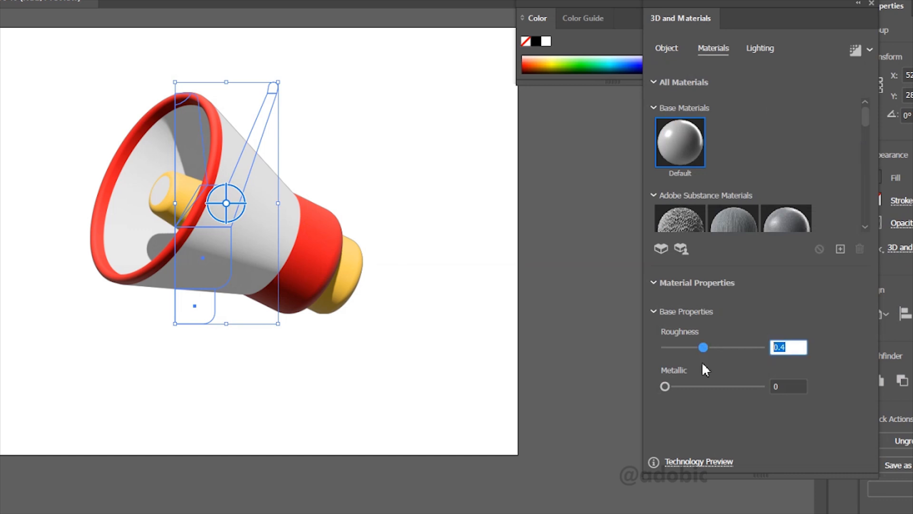
pyautogui.press('Tab')
pyautogui.write('0.2')
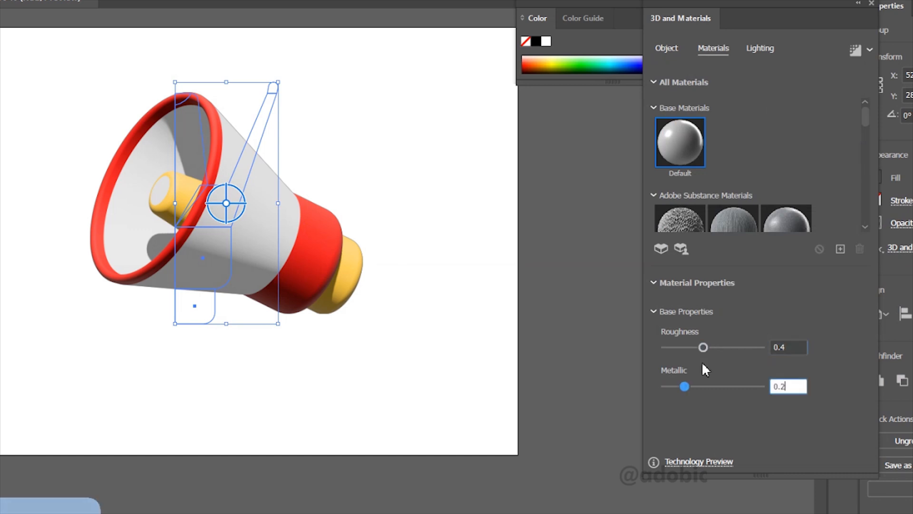
pyautogui.press('Tab')
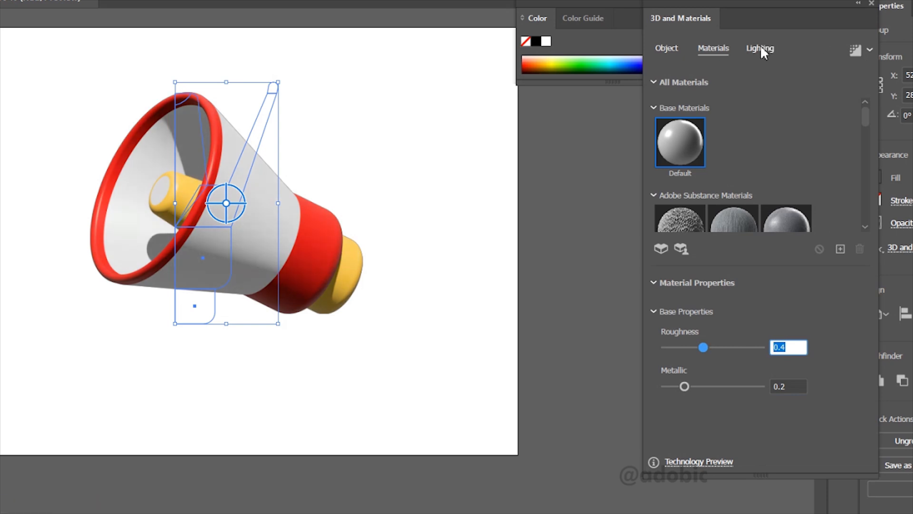
# Try the Diffuse, Top Left and Right lighting presets on the megaphone and return to Standard
pyautogui.click(761, 47)
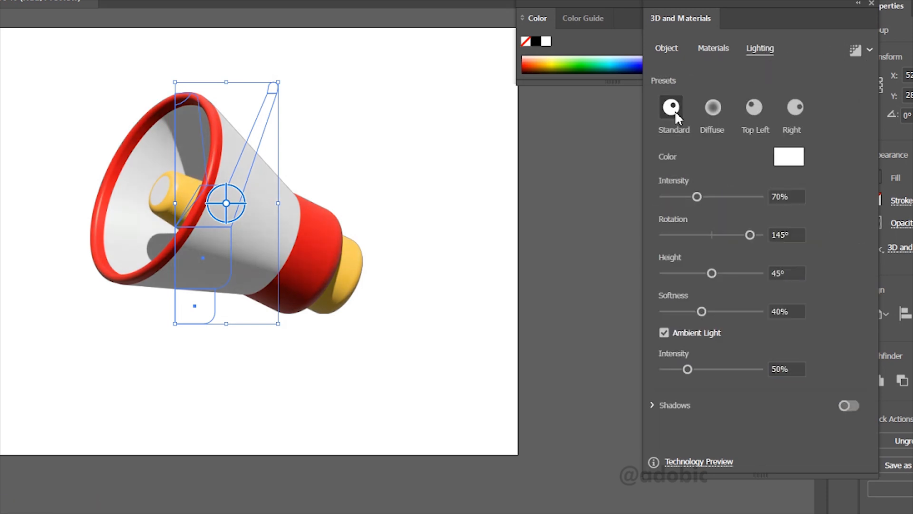
pyautogui.click(712, 109)
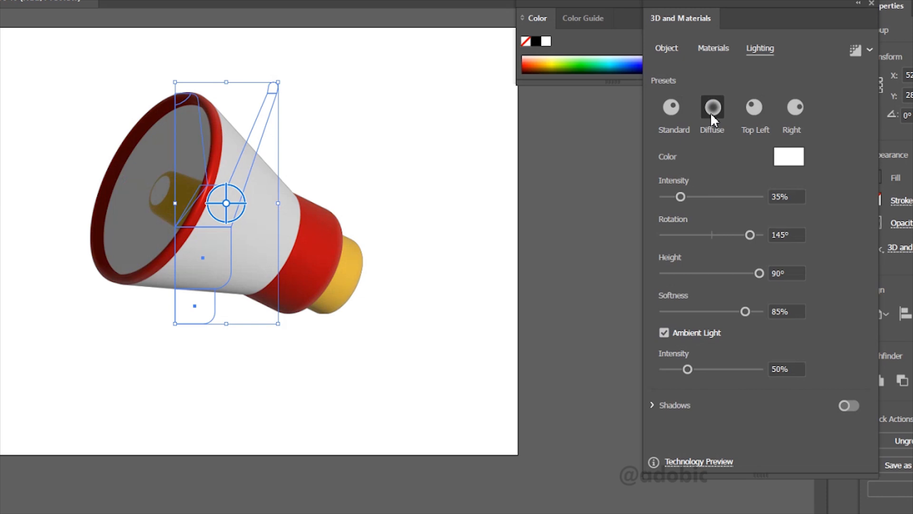
pyautogui.click(755, 109)
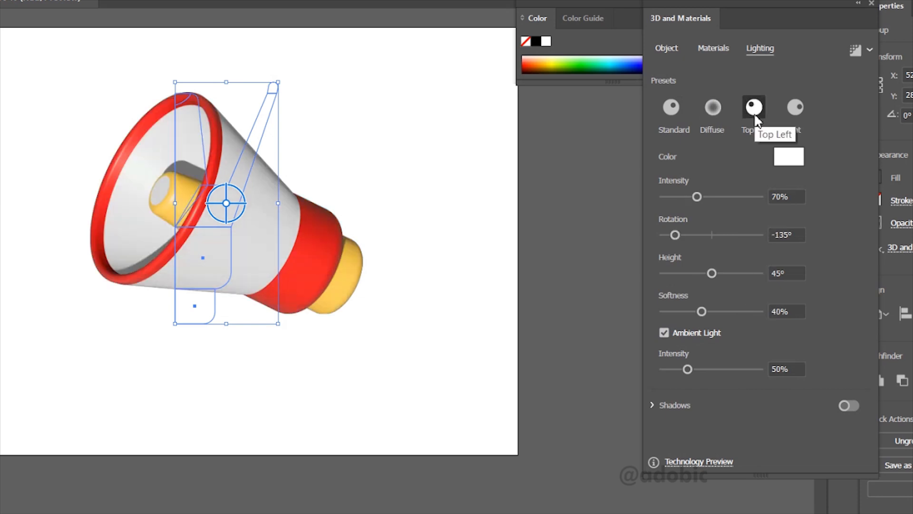
pyautogui.click(803, 111)
pyautogui.click(669, 113)
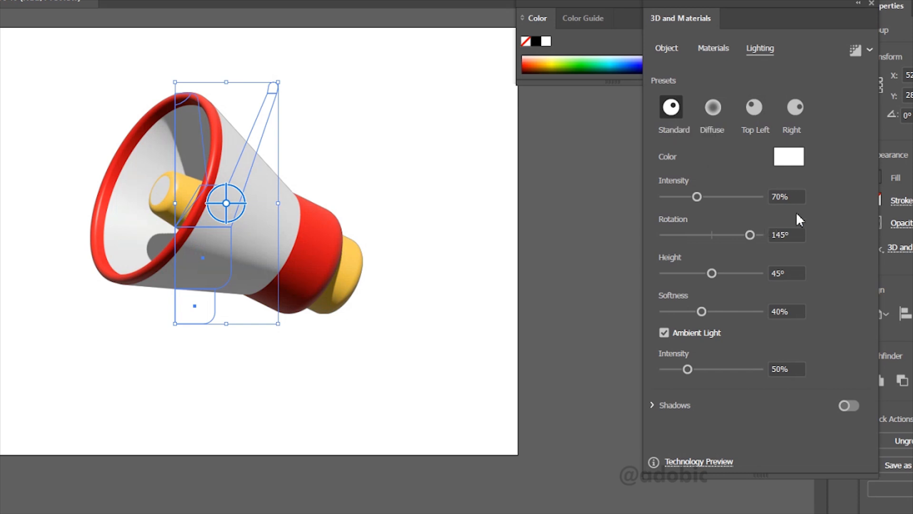
# Set the megaphone's light to 90% intensity, 155° rotation and 60° height
pyautogui.click(793, 196)
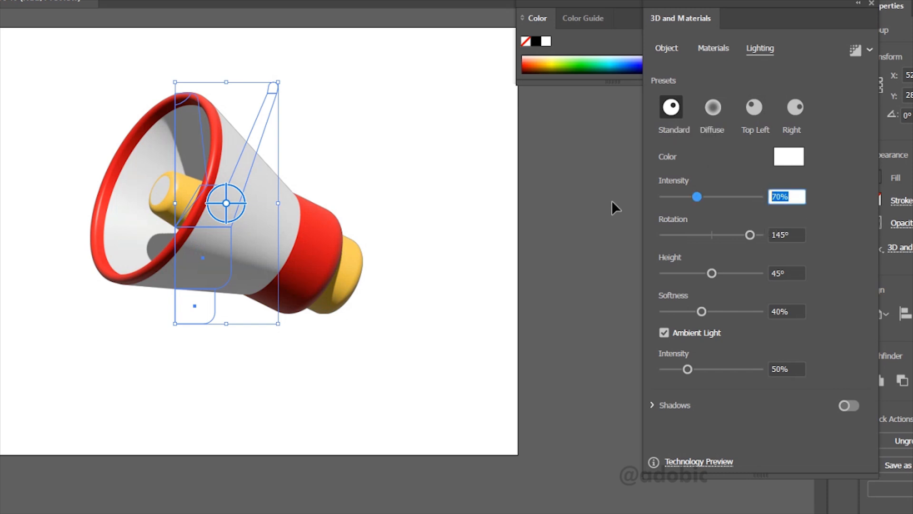
pyautogui.write('90')
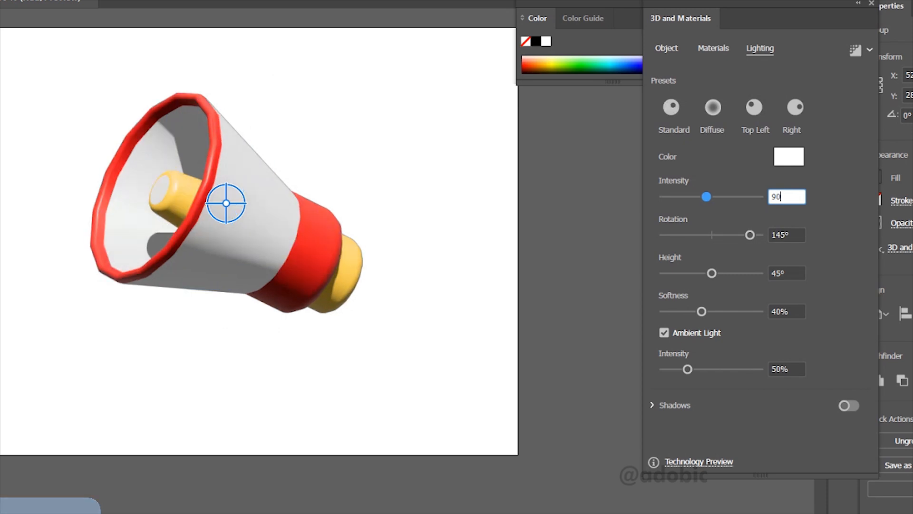
pyautogui.press('Tab')
pyautogui.write('155')
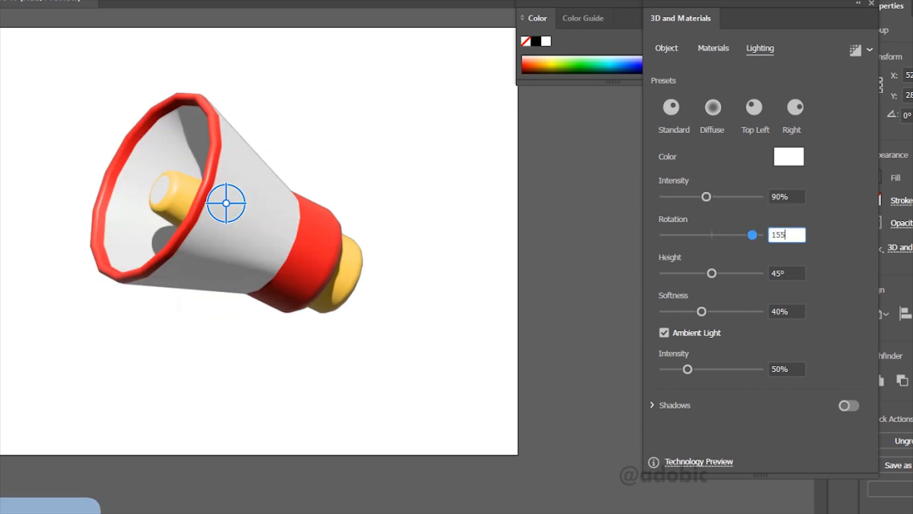
pyautogui.press('Tab')
pyautogui.write('60')
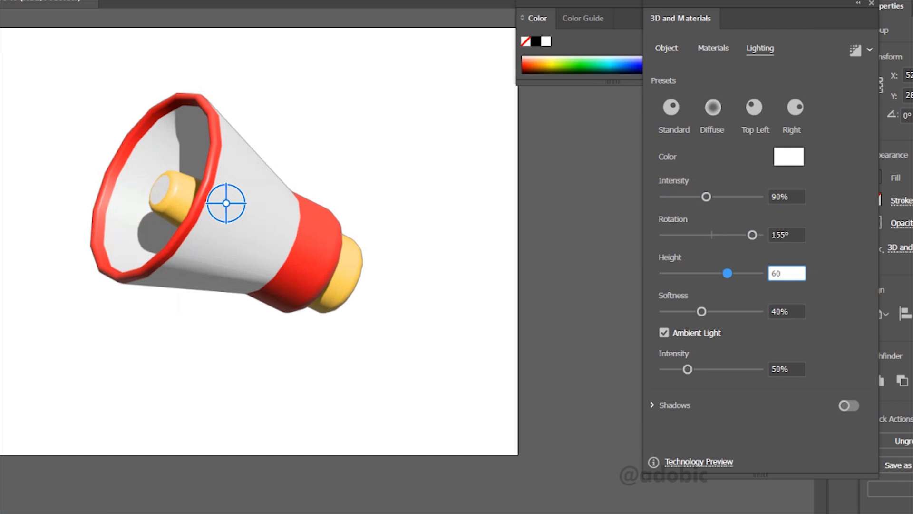
# Set the ambient light's intensity to 55% with softness at 40%, and deselect the megaphone
pyautogui.press('Tab')
pyautogui.write('0')
pyautogui.press('Tab')
pyautogui.write('55')
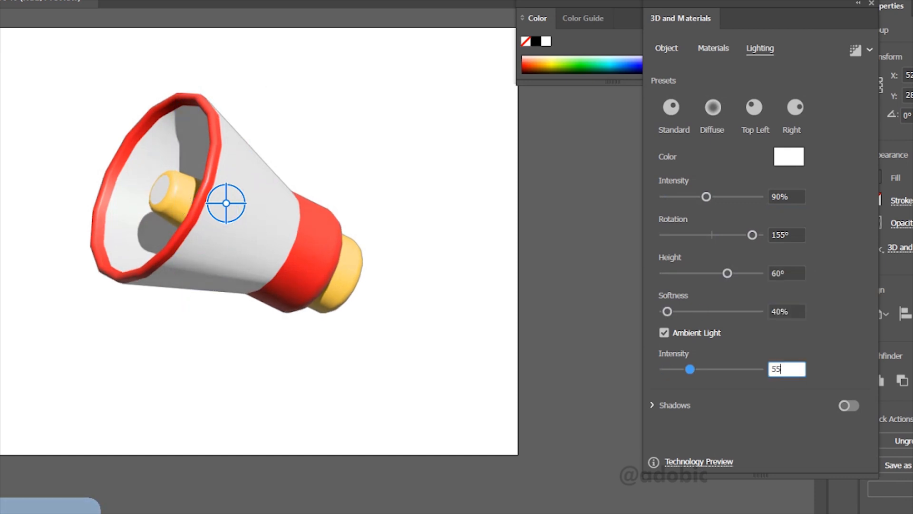
pyautogui.press('Tab')
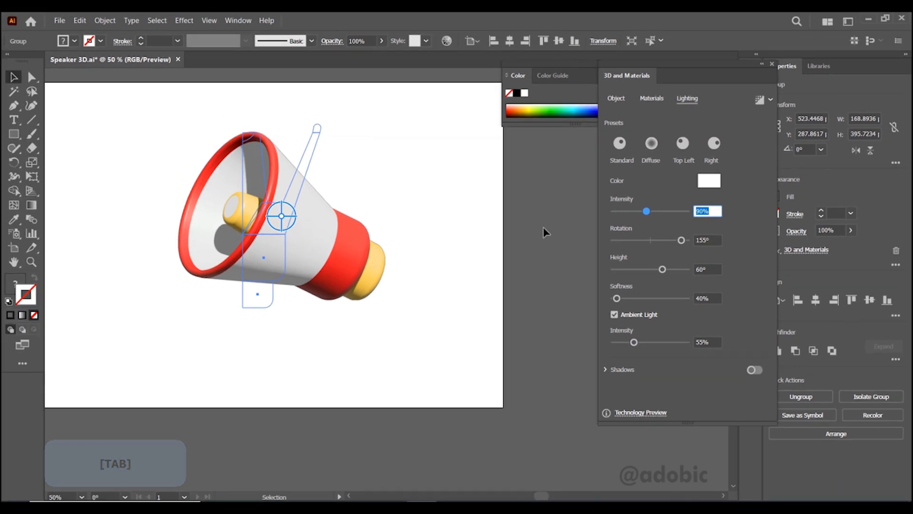
pyautogui.click(484, 244)
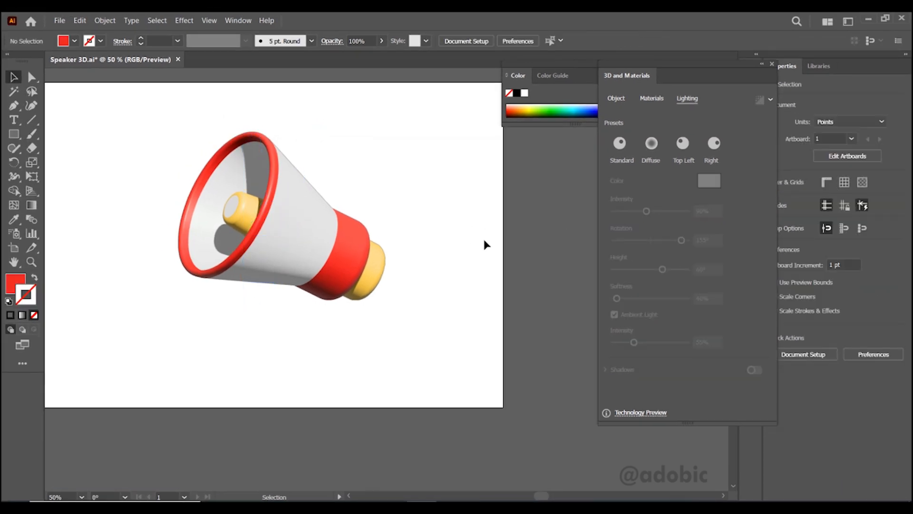
pyautogui.press('space')
pyautogui.moveTo(466, 245); pyautogui.dragTo(464, 220)
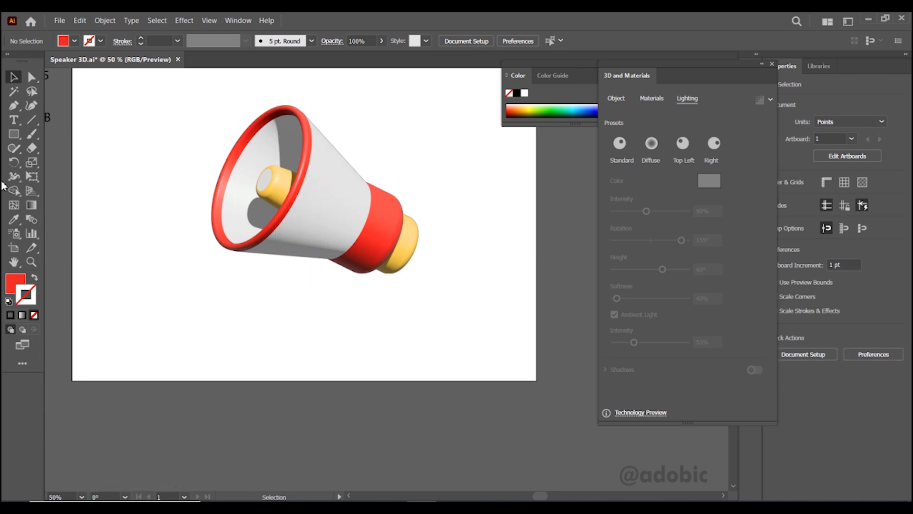
# Draw a red rectangle about 30 by 125 pt below the megaphone and round its lower-right corner
pyautogui.click(15, 134)
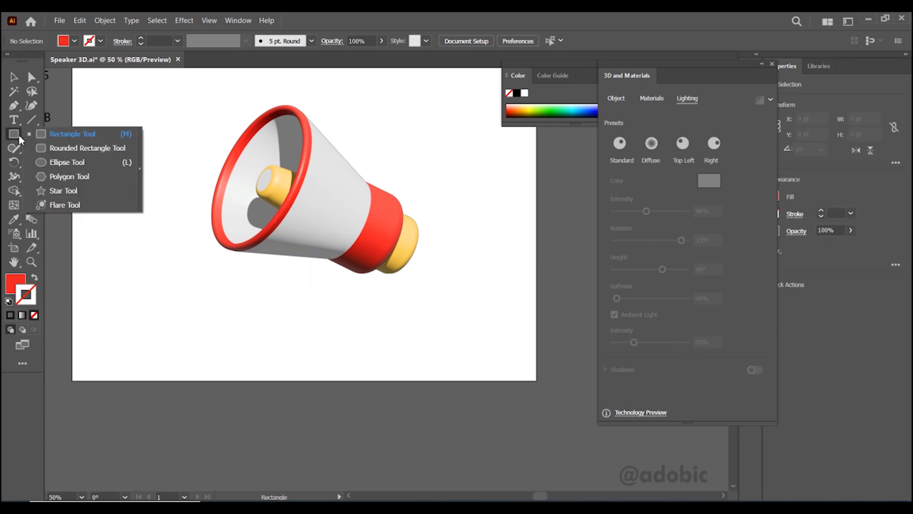
pyautogui.moveTo(300, 293); pyautogui.dragTo(316, 353)
pyautogui.click(31, 77)
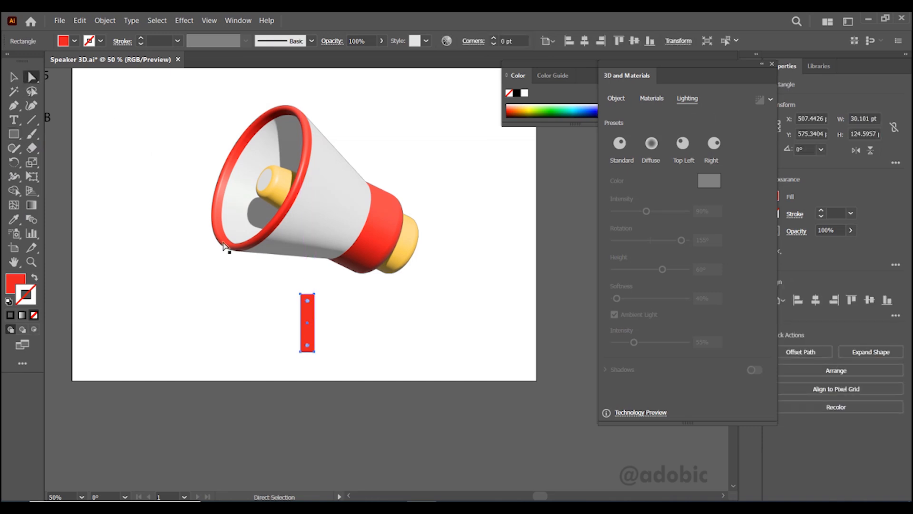
pyautogui.moveTo(312, 353); pyautogui.dragTo(288, 310)
pyautogui.hotkey('ctrl', 'z')
pyautogui.click(13, 78)
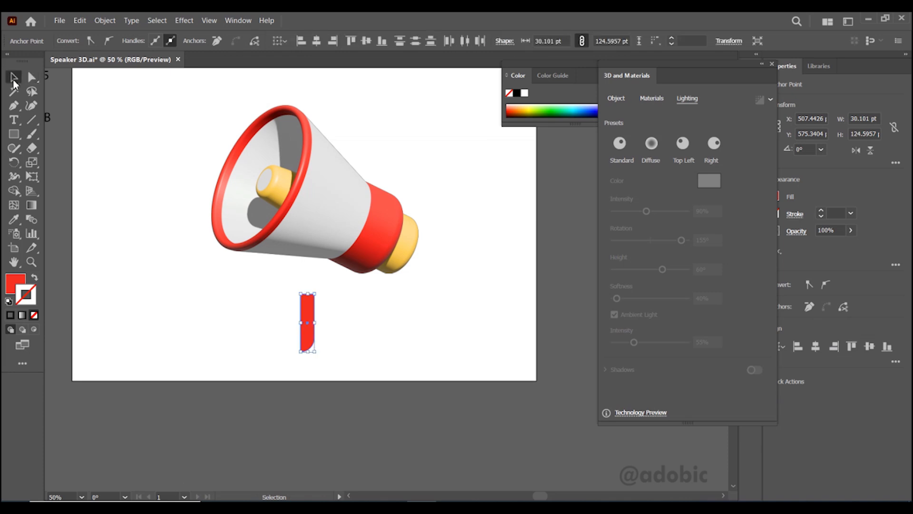
# Show the contents of Layer 1 and copy the yellow swatch's appearance onto the new rectangle
pyautogui.scroll(-1, 173, 249)
pyautogui.moveTo(186, 239); pyautogui.dragTo(249, 246)
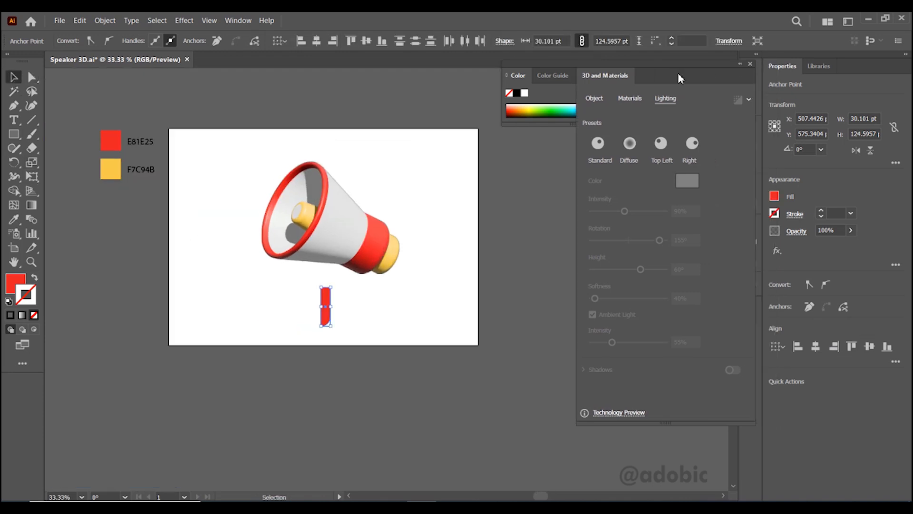
pyautogui.moveTo(706, 75); pyautogui.dragTo(639, 83)
pyautogui.click(751, 230)
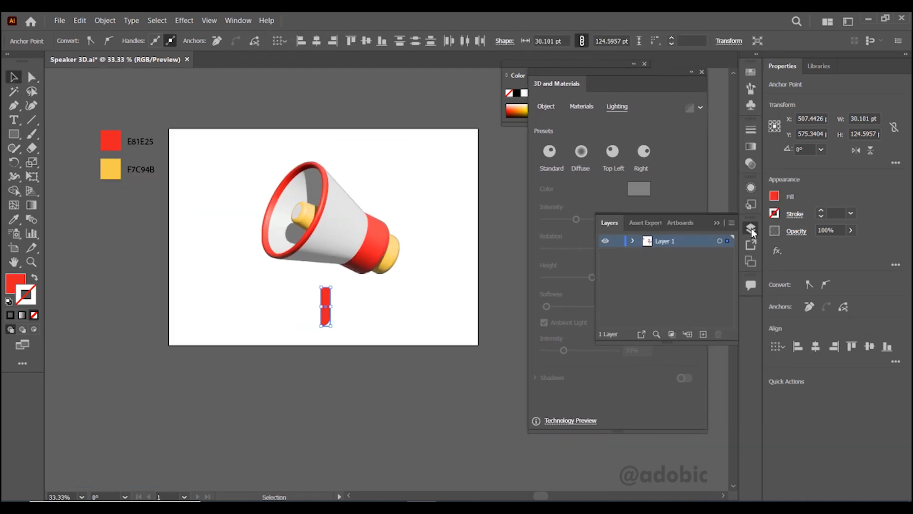
pyautogui.click(633, 241)
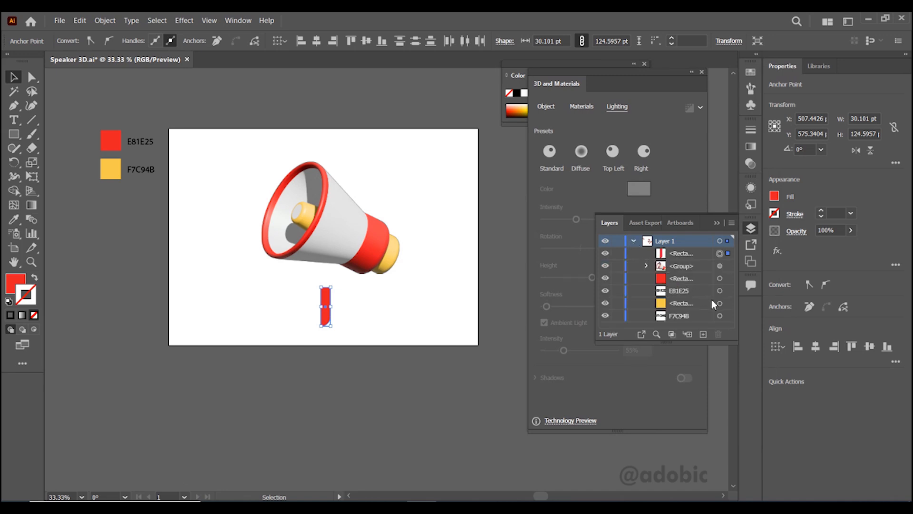
pyautogui.moveTo(719, 303); pyautogui.dragTo(720, 253)
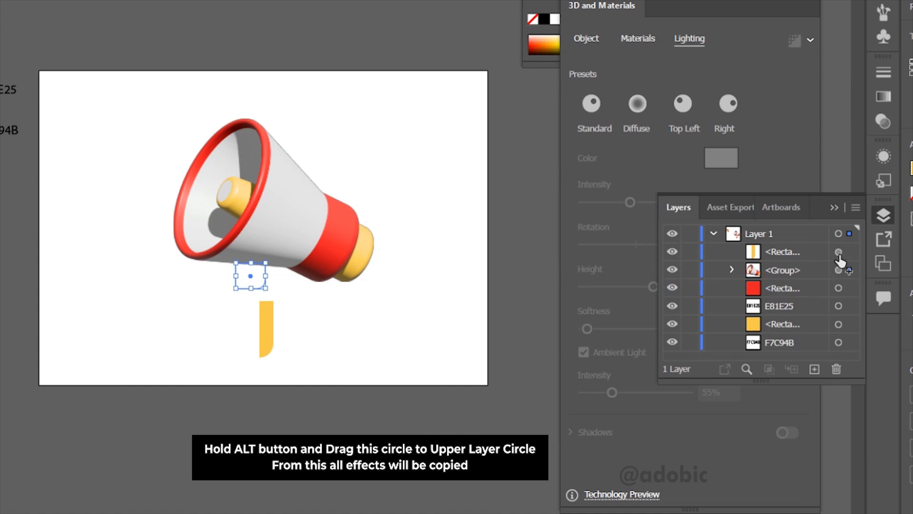
# Copy the megaphone group's 3D appearance onto the new rectangle and target that rectangle
pyautogui.moveTo(840, 261); pyautogui.dragTo(840, 260)
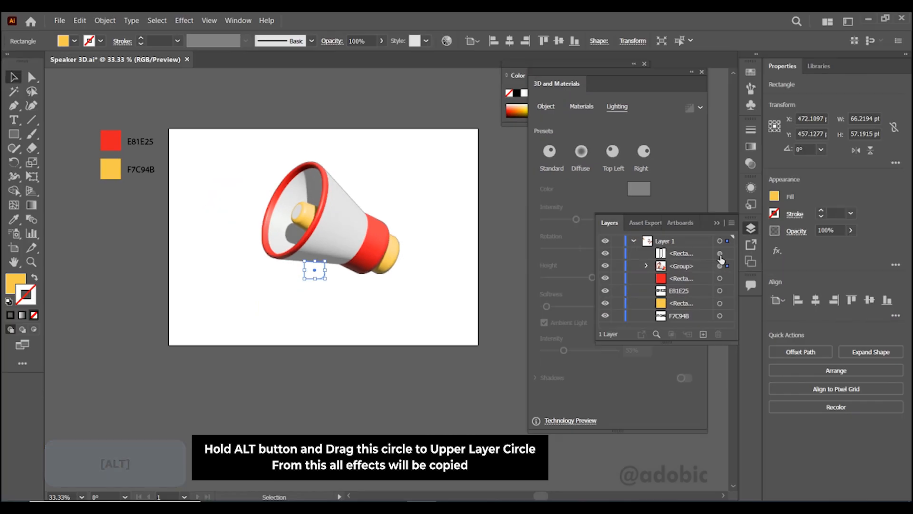
pyautogui.click(811, 258)
pyautogui.moveTo(720, 266); pyautogui.dragTo(720, 253)
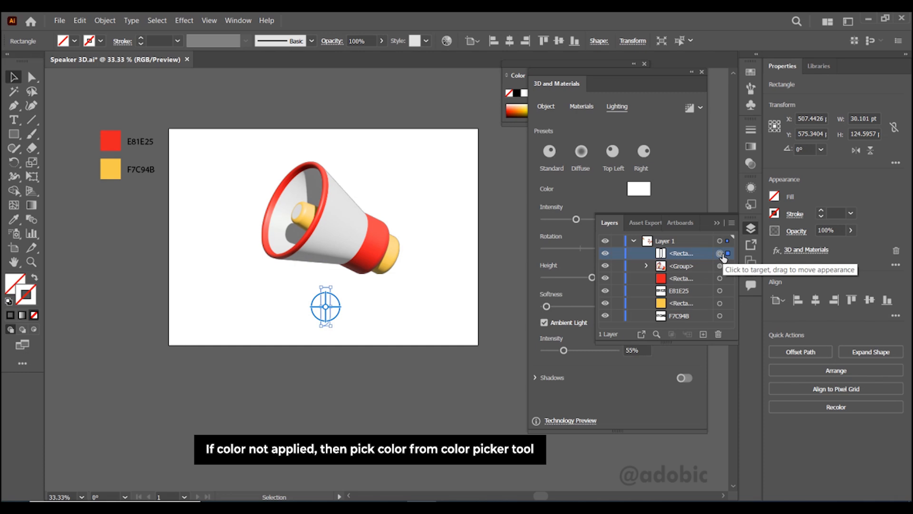
# Fill the new 3D piece with the yellow F7C94B sampled from the swatch, and deselect it
pyautogui.click(16, 282)
pyautogui.click(14, 219)
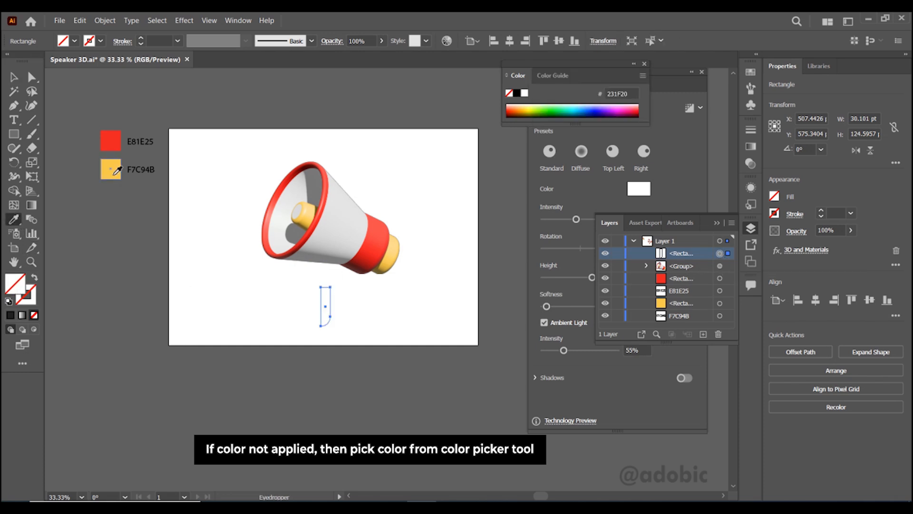
pyautogui.click(115, 174)
pyautogui.click(14, 76)
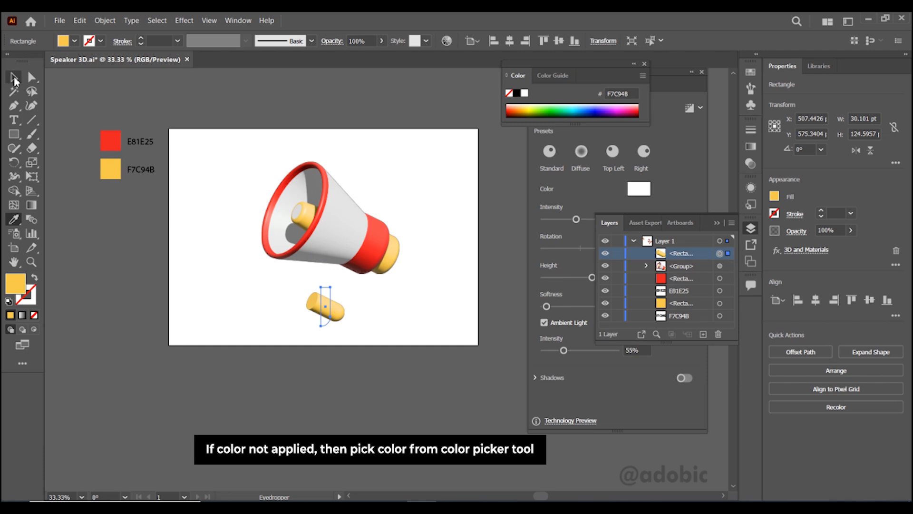
pyautogui.click(104, 218)
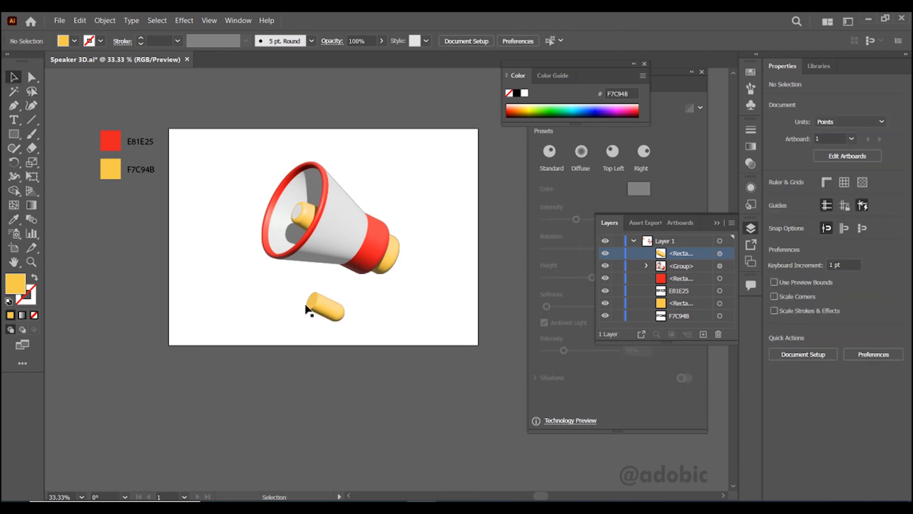
# Rotate the yellow 3D piece around its Z axis until it stands nearly upright with the rounded end down
pyautogui.click(323, 314)
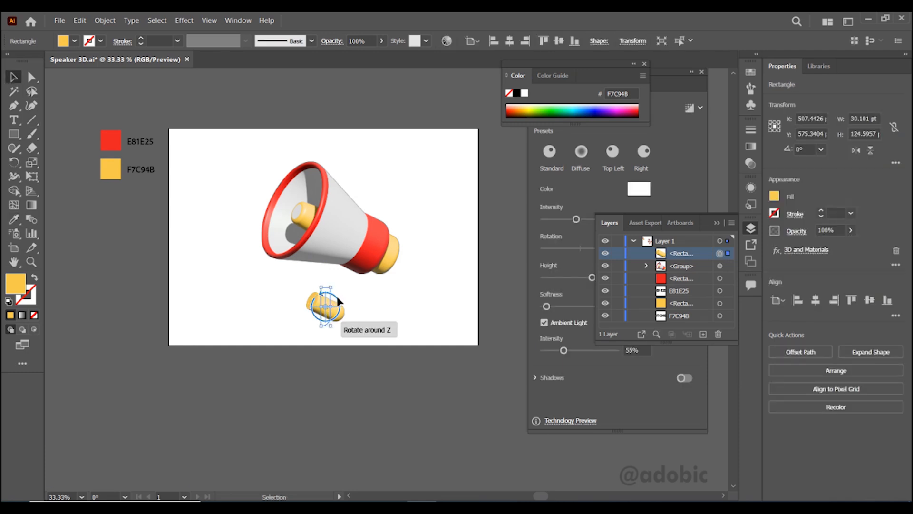
pyautogui.scroll(2, 344, 293)
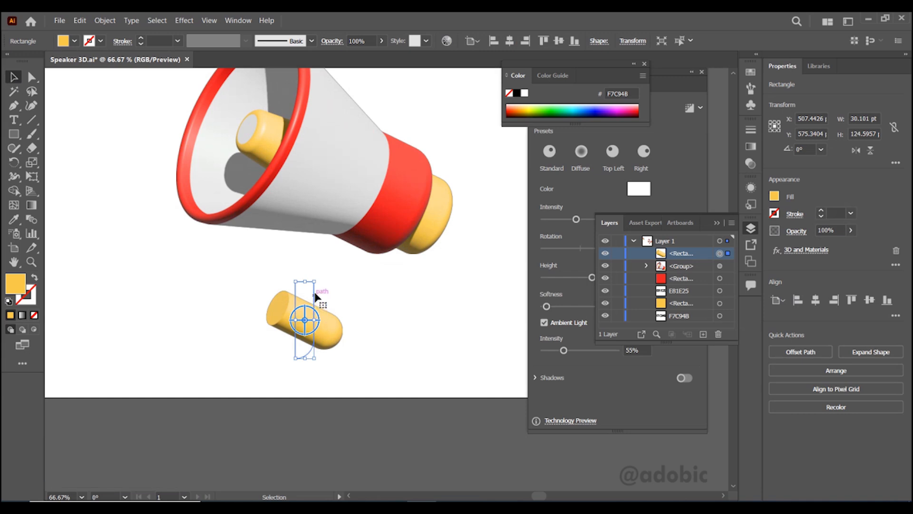
pyautogui.moveTo(320, 326); pyautogui.dragTo(301, 308)
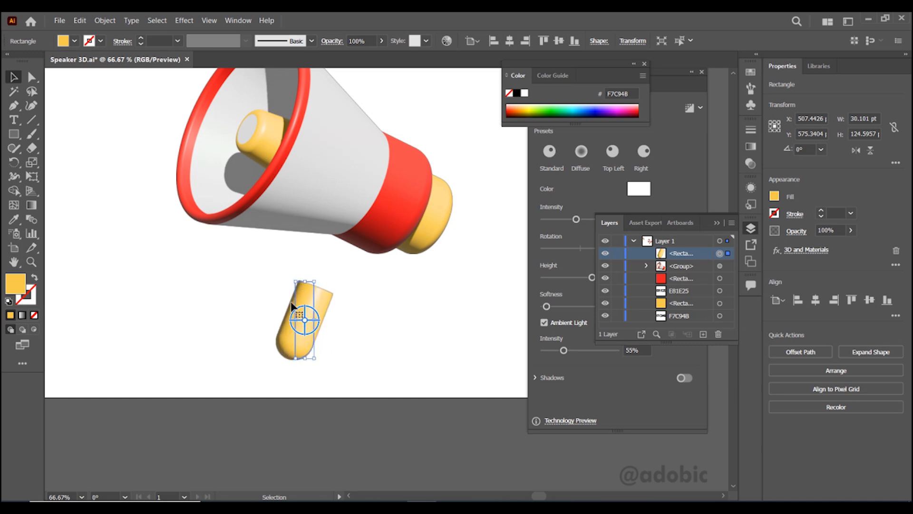
# Move the yellow handle up against the underside of the megaphone, just below its red band
pyautogui.moveTo(306, 313); pyautogui.dragTo(315, 314)
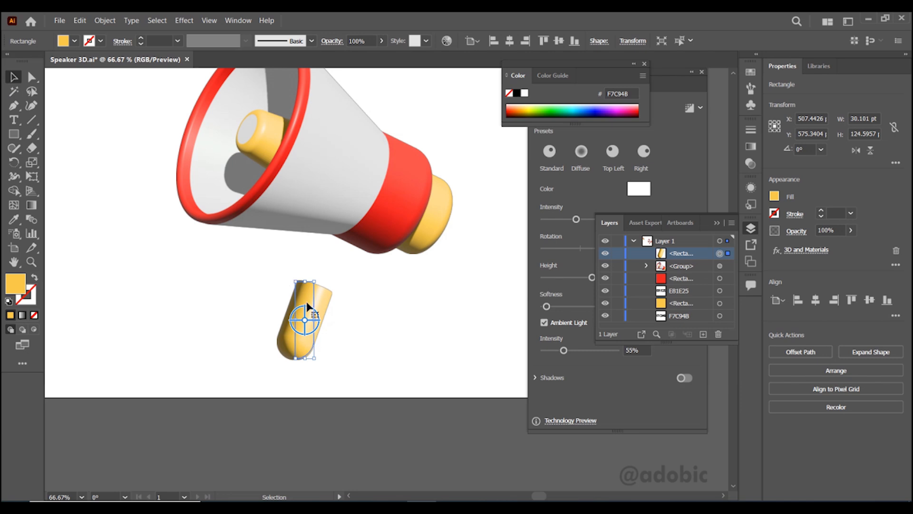
pyautogui.moveTo(309, 301); pyautogui.dragTo(352, 259)
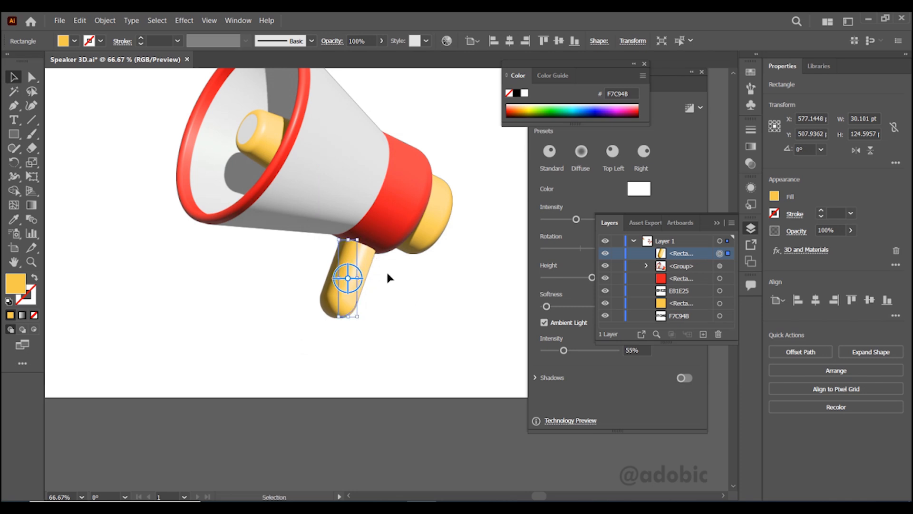
pyautogui.scroll(-1, 381, 280)
pyautogui.moveTo(383, 281); pyautogui.dragTo(307, 361)
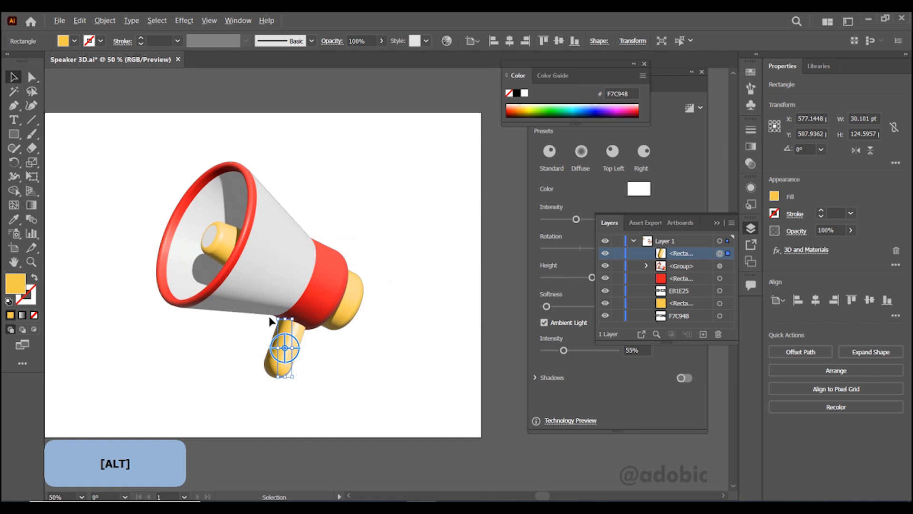
pyautogui.scroll(1, 270, 319)
pyautogui.moveTo(291, 312); pyautogui.dragTo(324, 311)
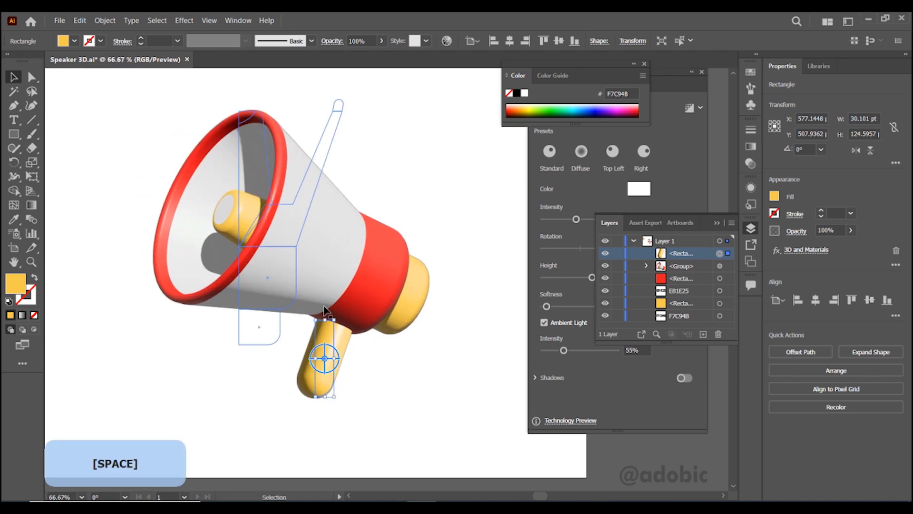
# Hide the layer list and move the colour window clear of the 3D and Materials settings
pyautogui.click(717, 222)
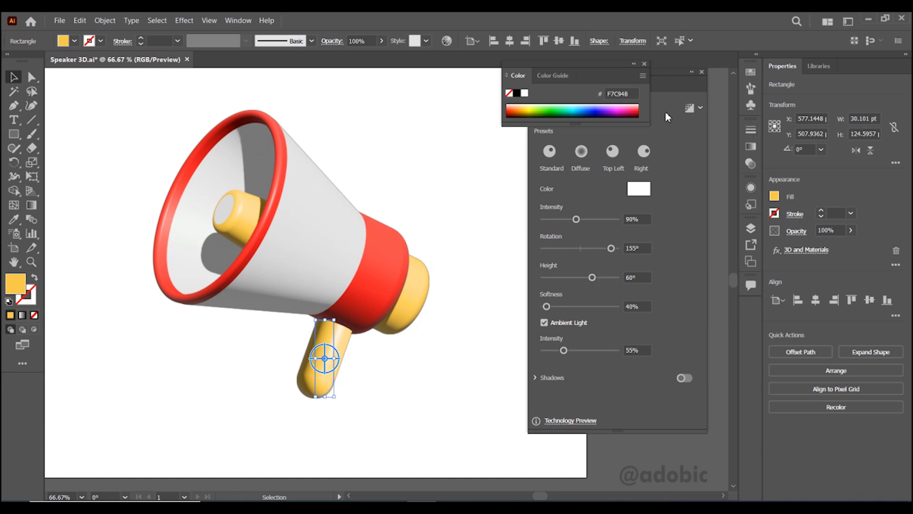
pyautogui.moveTo(620, 64); pyautogui.dragTo(488, 60)
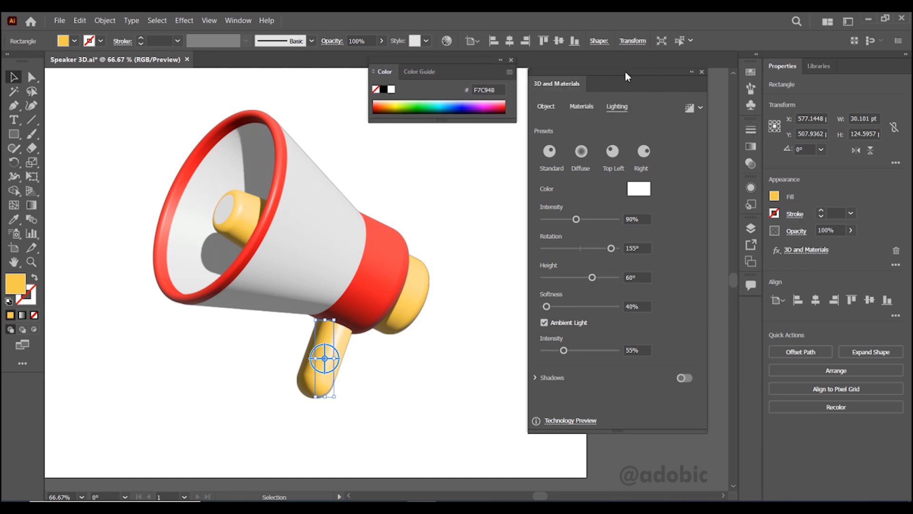
pyautogui.moveTo(625, 70); pyautogui.dragTo(634, 70)
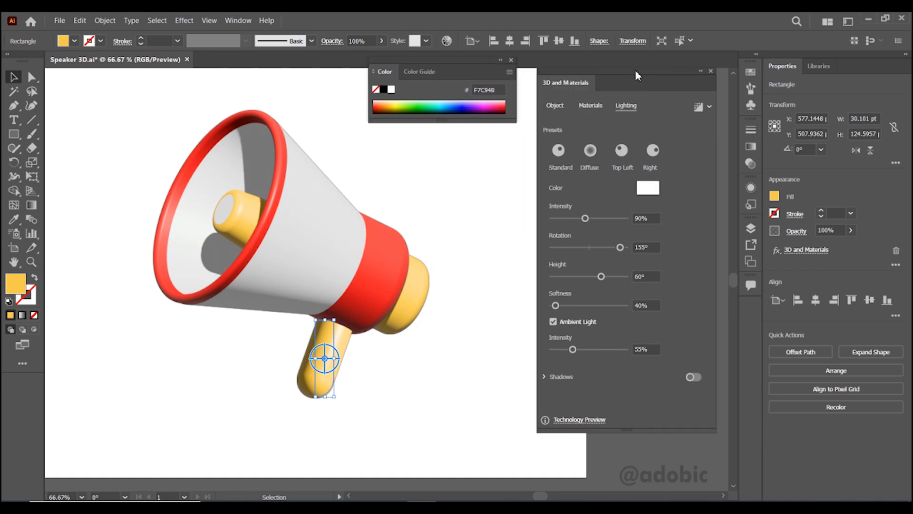
# Set the handle's light rotation to 139°, height to 56°, softness to 50% and ambient intensity to 64%, and deselect it
pyautogui.click(559, 108)
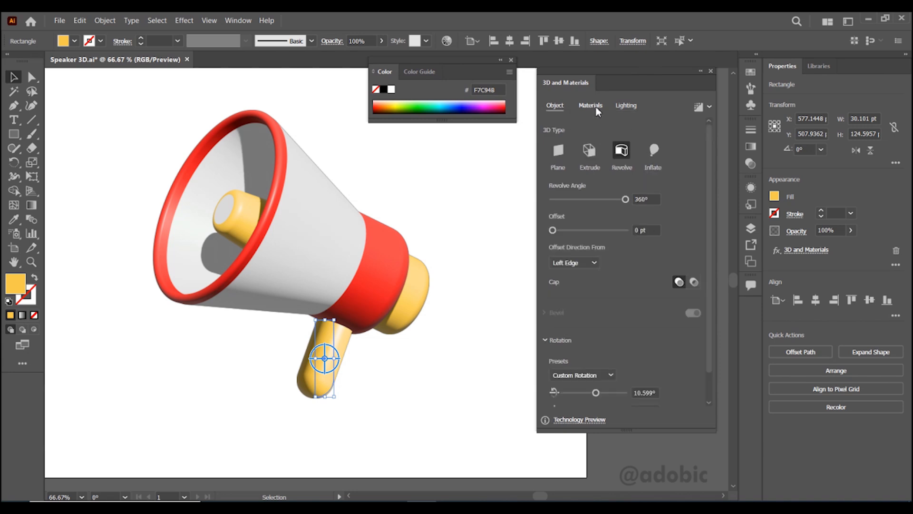
pyautogui.click(597, 109)
pyautogui.click(625, 106)
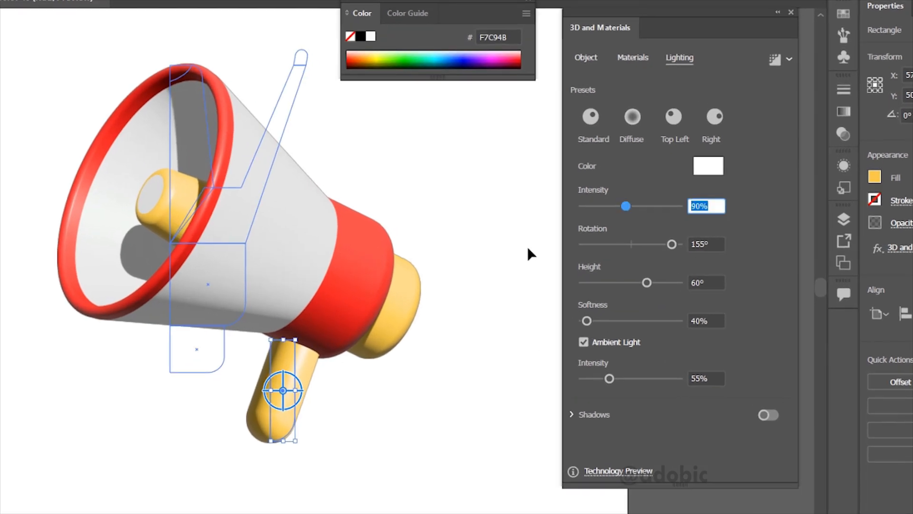
pyautogui.write('58')
pyautogui.press('Tab')
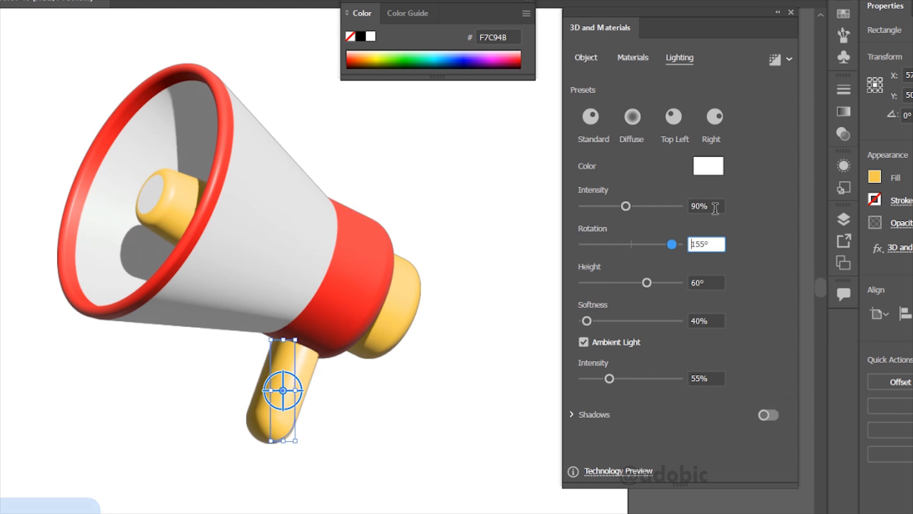
pyautogui.click(715, 244)
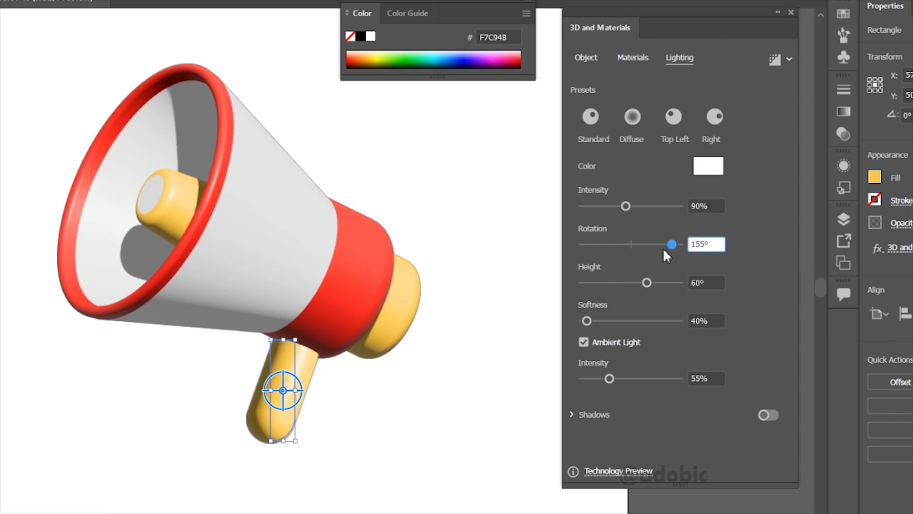
pyautogui.moveTo(672, 244)
pyautogui.mouseDown()
pyautogui.moveTo(565, 246)
pyautogui.moveTo(667, 251)
pyautogui.mouseUp()
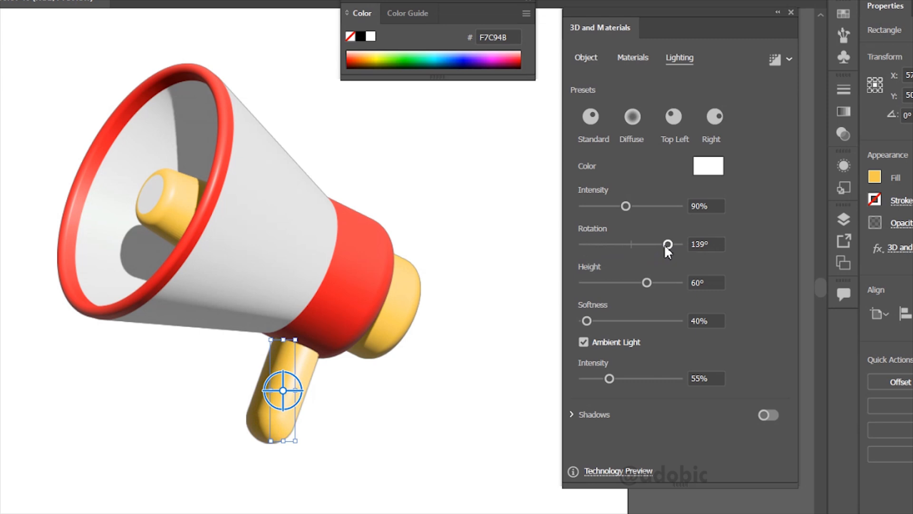
pyautogui.moveTo(646, 283)
pyautogui.mouseDown()
pyautogui.moveTo(628, 284)
pyautogui.moveTo(672, 283)
pyautogui.moveTo(643, 284)
pyautogui.mouseUp()
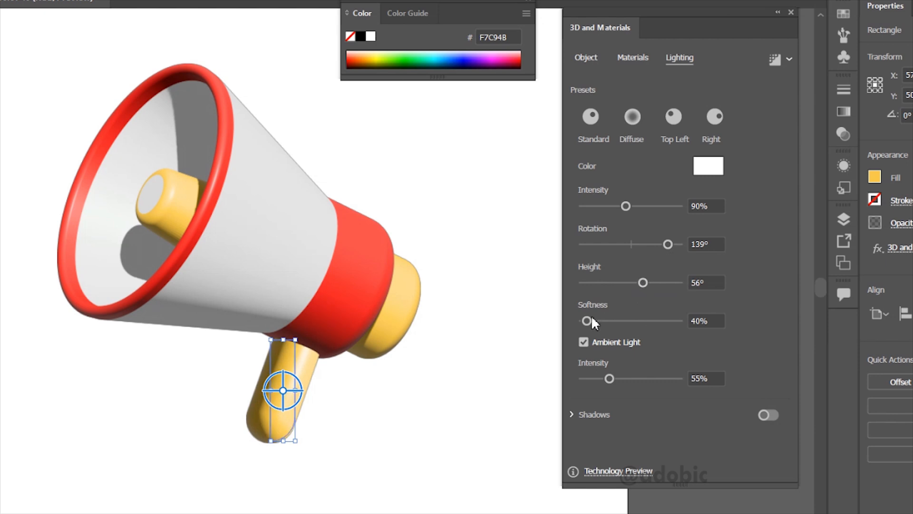
pyautogui.moveTo(605, 321); pyautogui.dragTo(632, 322)
pyautogui.moveTo(608, 379); pyautogui.dragTo(612, 378)
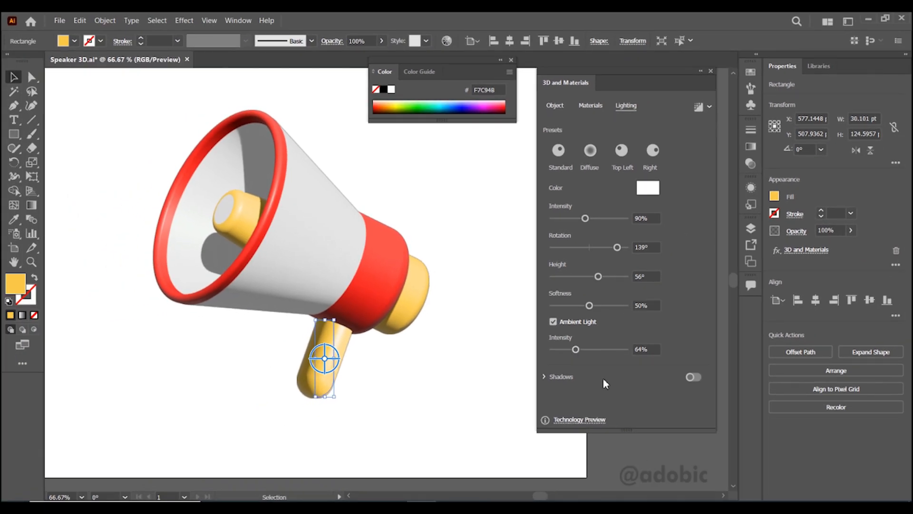
pyautogui.click(433, 376)
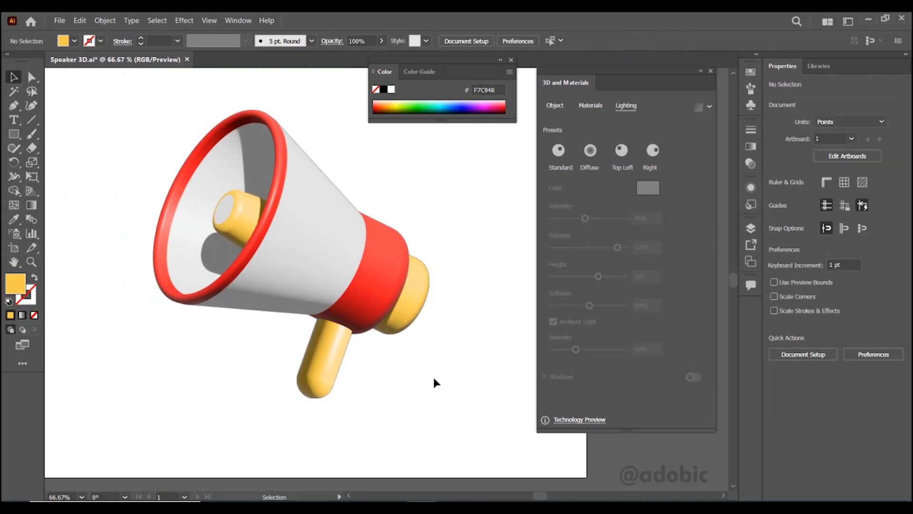
# Draw a rectangle about 288 by 80 pt in the artboard's lower-left corner and fill it with red E81E25 sampled from the swatch
pyautogui.keyDown('alt'); pyautogui.scroll(-2, 433, 375); pyautogui.keyUp('alt')
pyautogui.moveTo(454, 379); pyautogui.dragTo(414, 306)
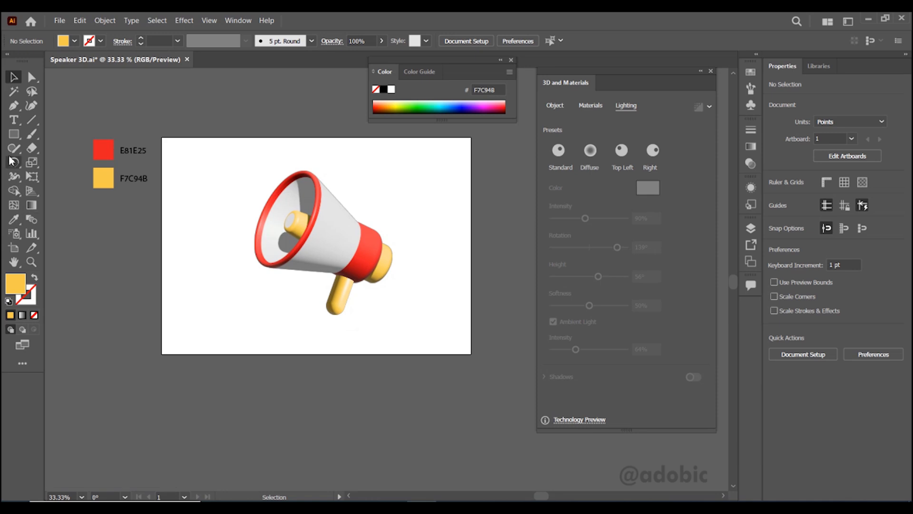
pyautogui.click(17, 137)
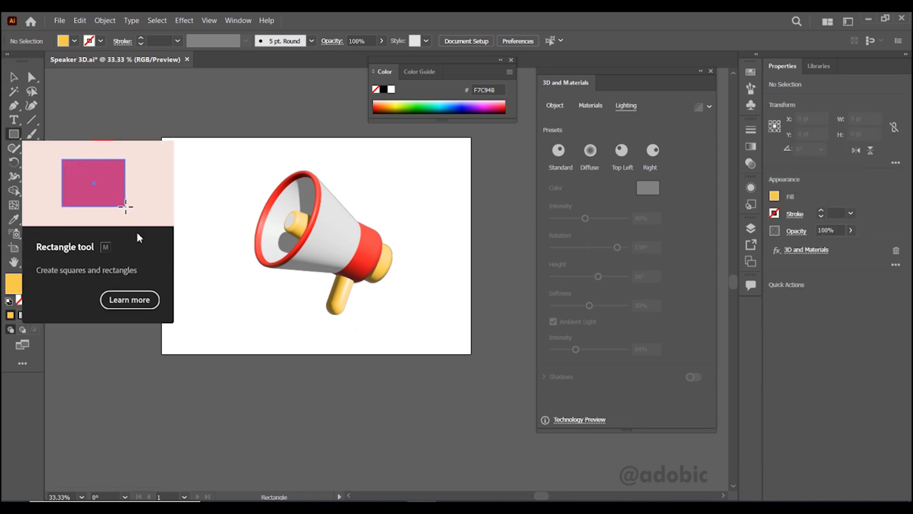
pyautogui.moveTo(172, 319); pyautogui.dragTo(262, 343)
pyautogui.click(14, 218)
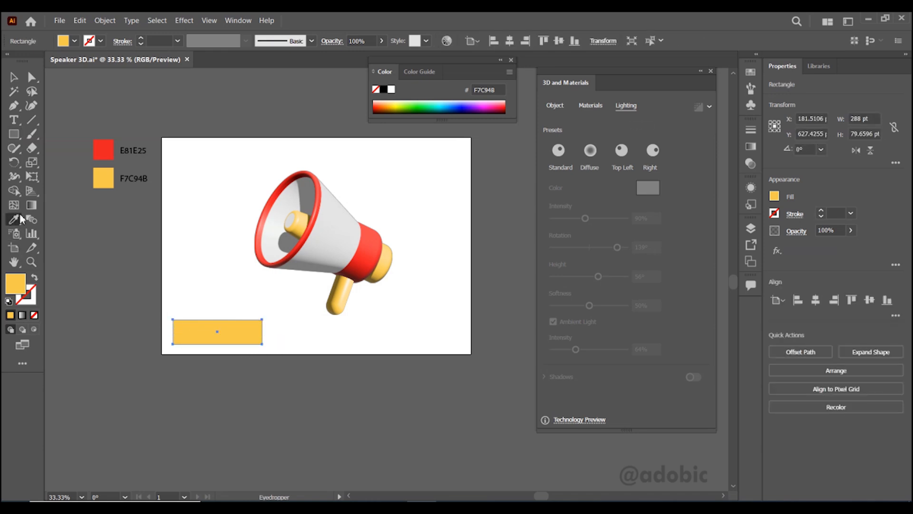
pyautogui.click(101, 148)
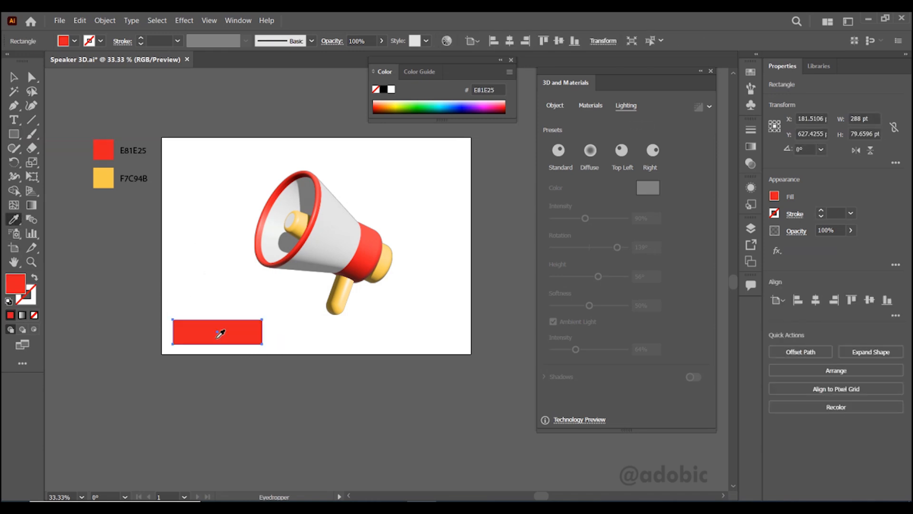
# Apply the 3D Inflate effect to the red rectangle with a volume of 31%
pyautogui.click(12, 78)
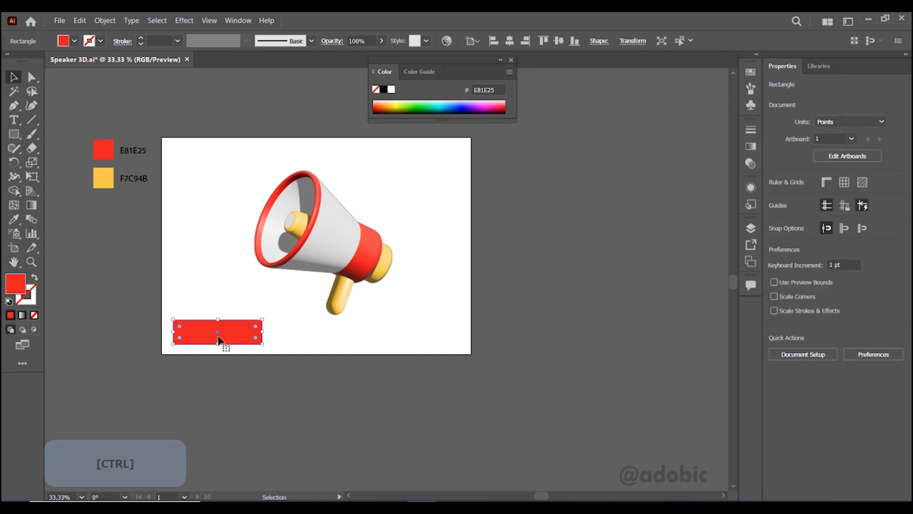
pyautogui.click(185, 20)
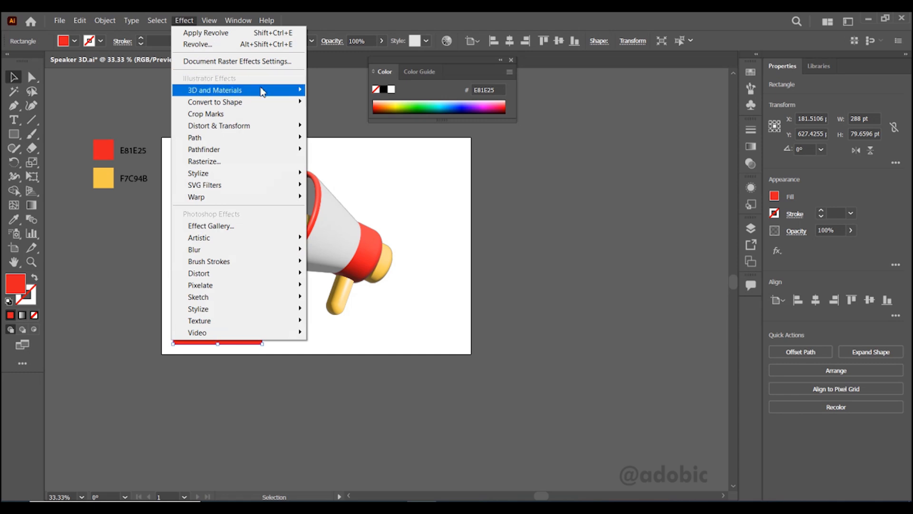
pyautogui.moveTo(238, 90)
pyautogui.click(365, 113)
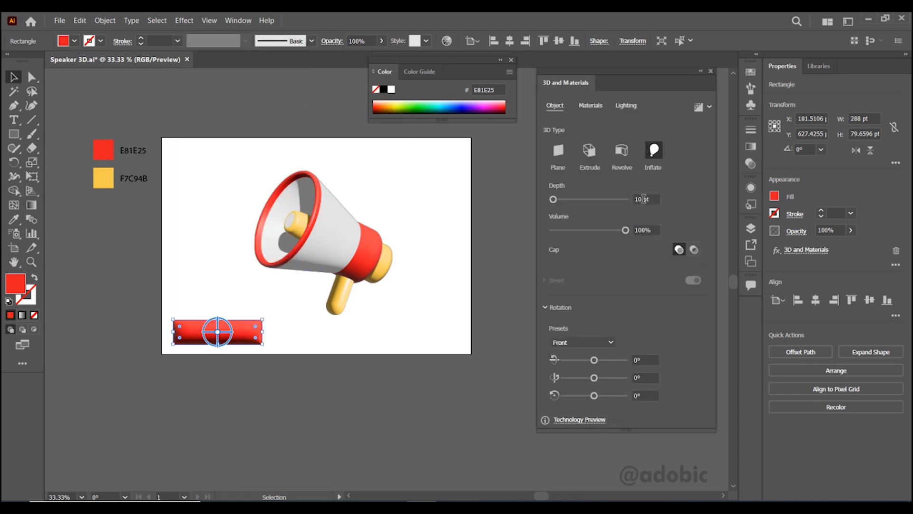
pyautogui.click(656, 199)
pyautogui.press('Tab')
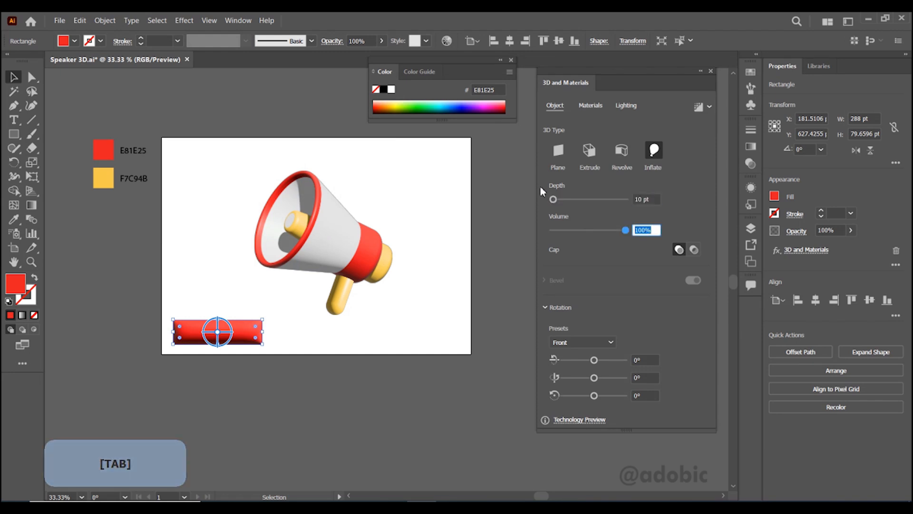
pyautogui.write('31')
pyautogui.press('Tab')
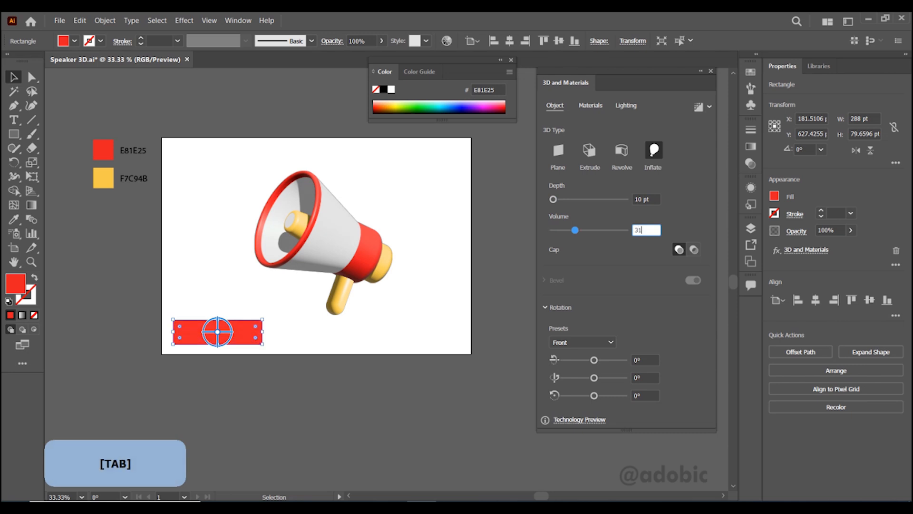
# Rotate the inflated red block 8° around X, -35° around Y and -20° around Z
pyautogui.write('8')
pyautogui.press('Tab')
pyautogui.write('-35')
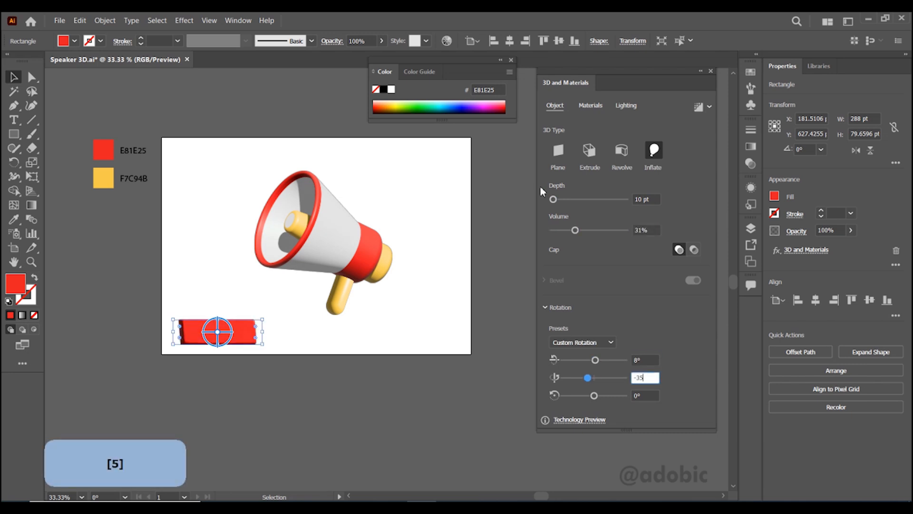
pyautogui.press('Tab')
pyautogui.write('-20')
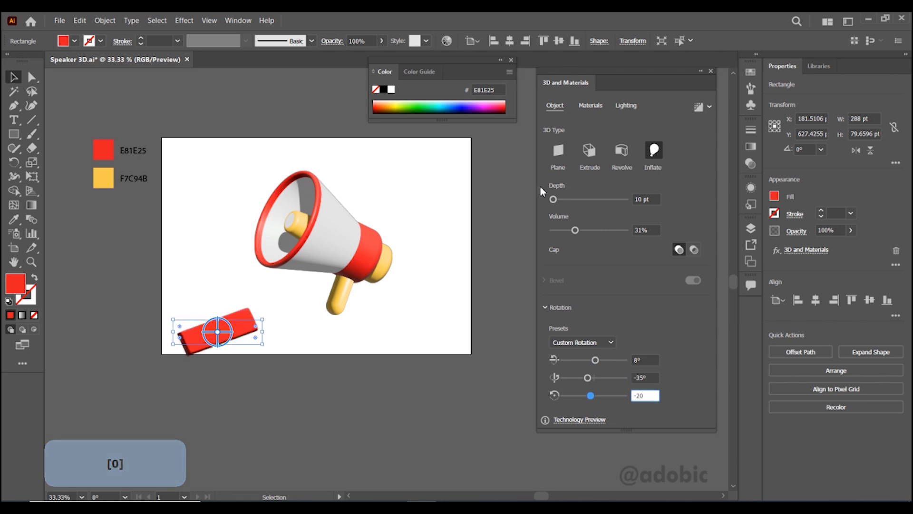
# Set the red block's material roughness to 0.5 and metallic value to 0.25
pyautogui.click(592, 105)
pyautogui.click(653, 331)
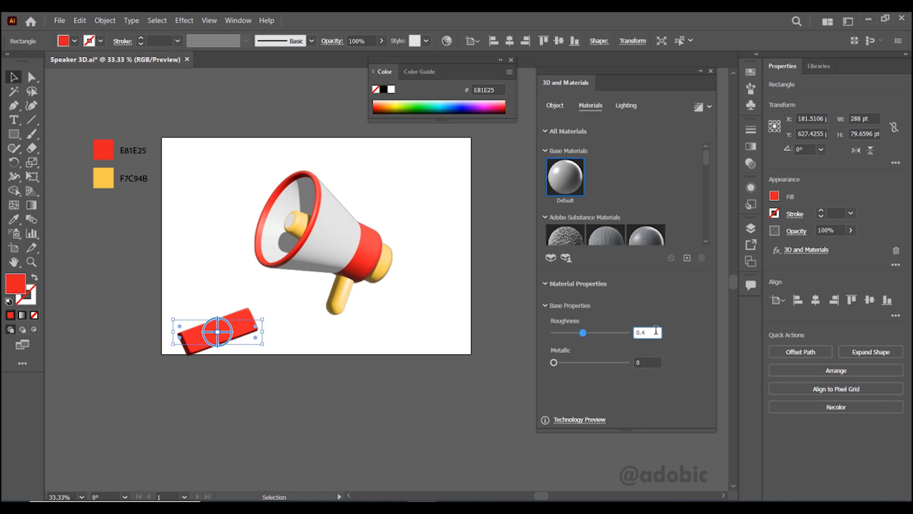
pyautogui.press('shift')
pyautogui.write('5')
pyautogui.press('Tab')
pyautogui.write('0.25')
pyautogui.press('Tab')
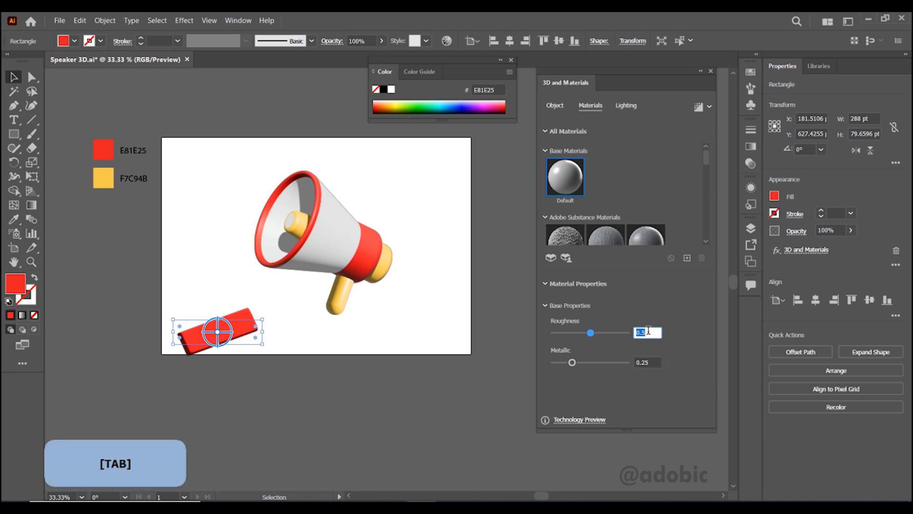
# Set the red block's lighting to intensity 50%, rotation 0°, height 90°, softness 100% and ambient light intensity 33%
pyautogui.click(627, 105)
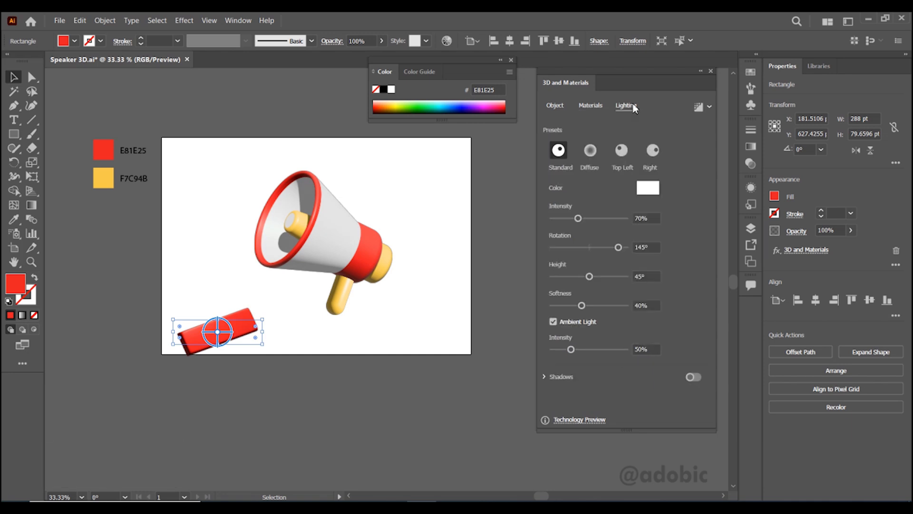
pyautogui.click(653, 217)
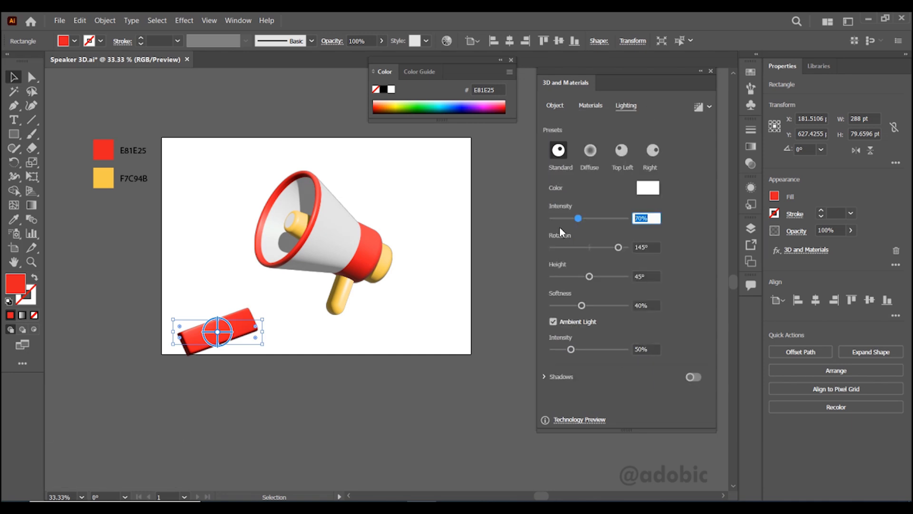
pyautogui.write('50')
pyautogui.press('Tab')
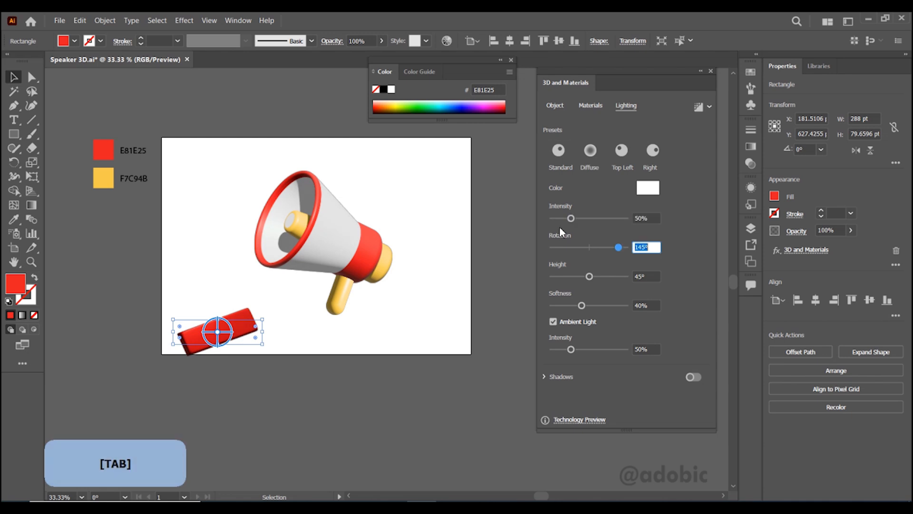
pyautogui.write('0')
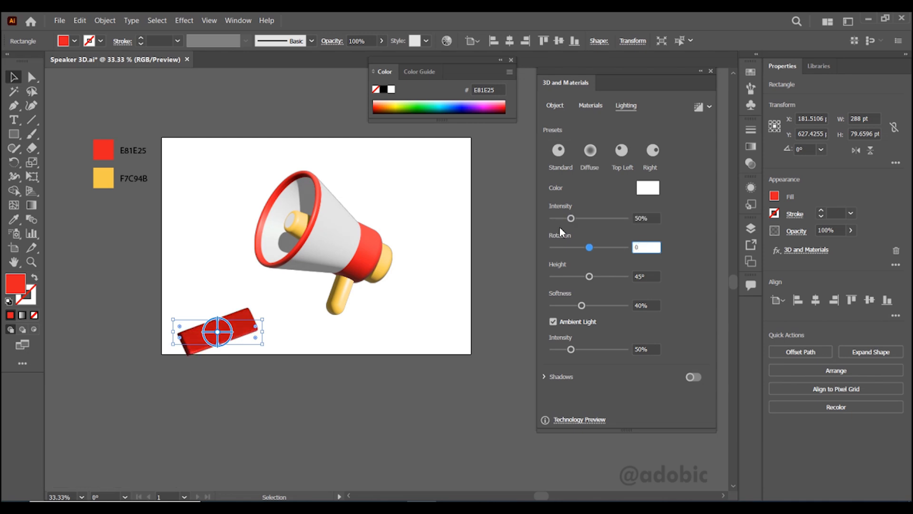
pyautogui.press('Tab')
pyautogui.write('90')
pyautogui.press('Tab')
pyautogui.write('100')
pyautogui.press('Tab')
pyautogui.write('33')
pyautogui.press('Tab')
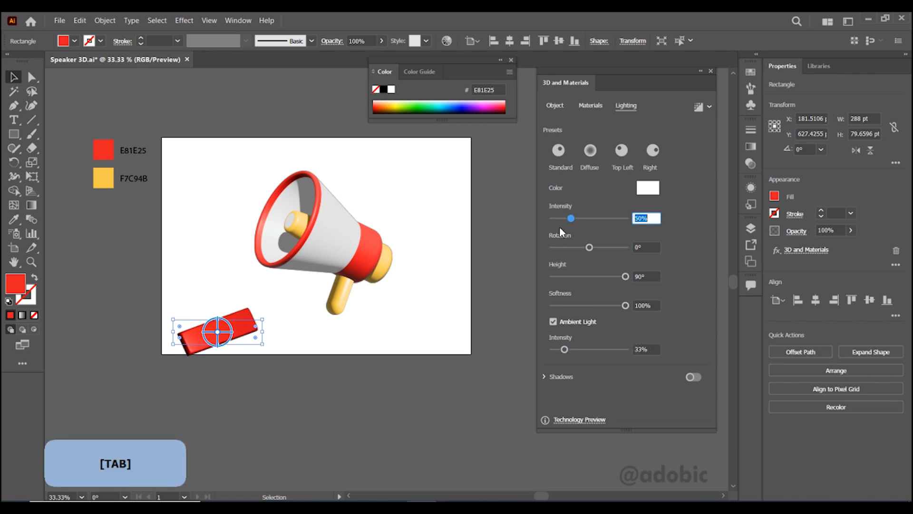
# Move the red 3D block up beside the megaphone's open mouth, deselect it, and close the 3D and Materials settings
pyautogui.click(452, 240)
pyautogui.moveTo(218, 319); pyautogui.dragTo(153, 233)
pyautogui.click(157, 274)
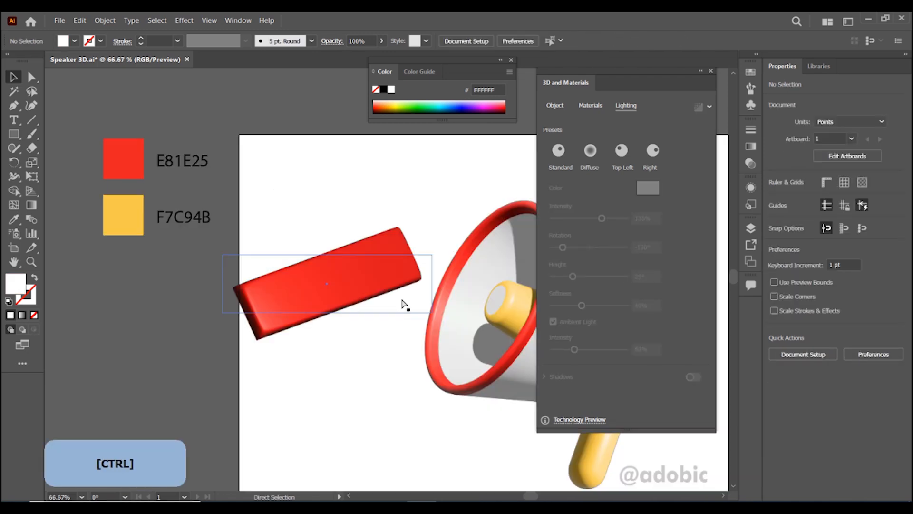
pyautogui.hotkey('ctrl', '0')
pyautogui.click(711, 71)
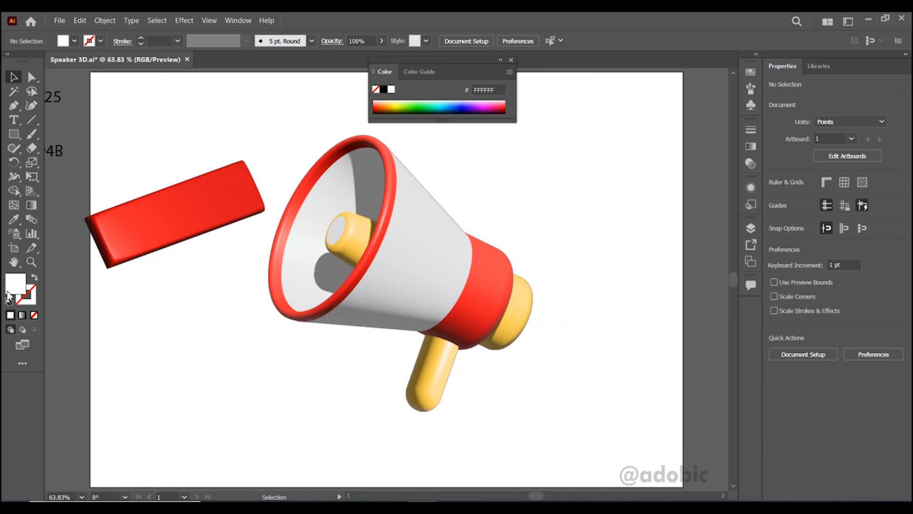
# Add the text "SUBSCRIBE" below the megaphone at about 52 pt, with a white fill and no stroke
pyautogui.click(13, 120)
pyautogui.click(193, 424)
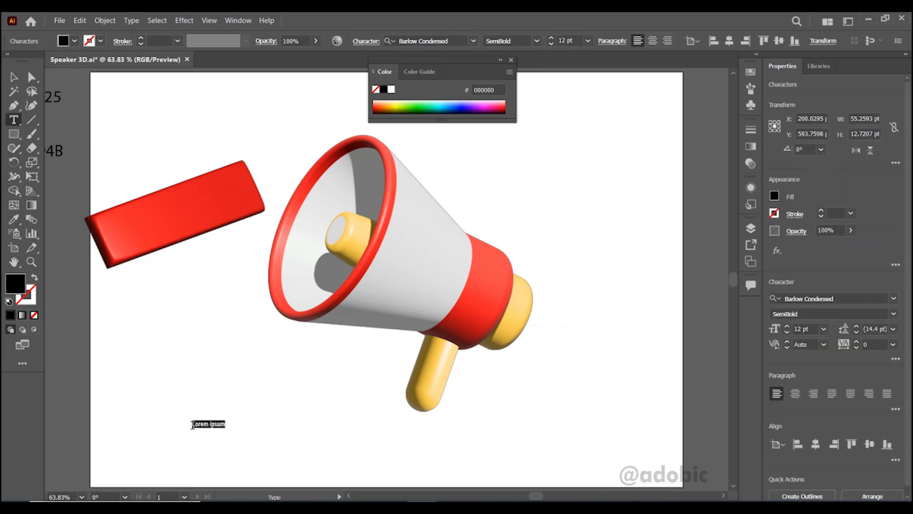
pyautogui.write('SUBSCRIBE')
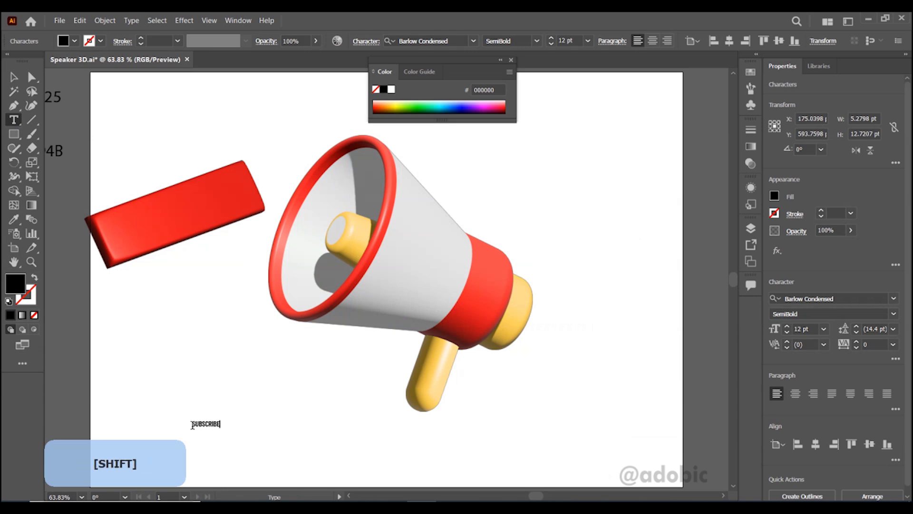
pyautogui.press('Escape')
pyautogui.moveTo(221, 420); pyautogui.dragTo(349, 355)
pyautogui.moveTo(344, 427); pyautogui.dragTo(331, 401)
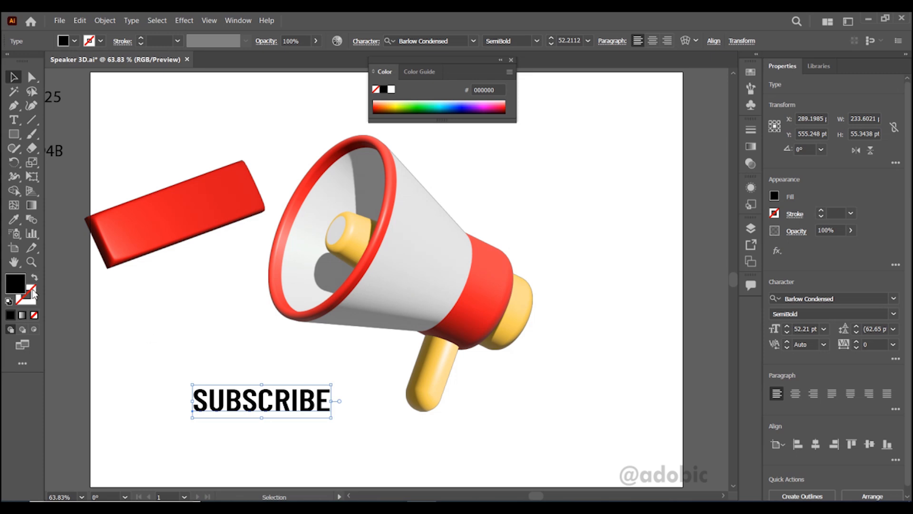
pyautogui.click(8, 301)
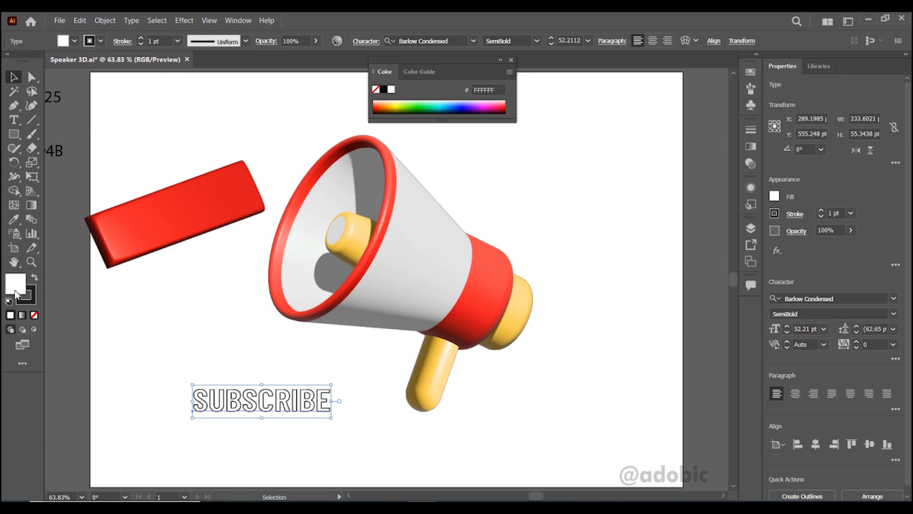
pyautogui.click(33, 315)
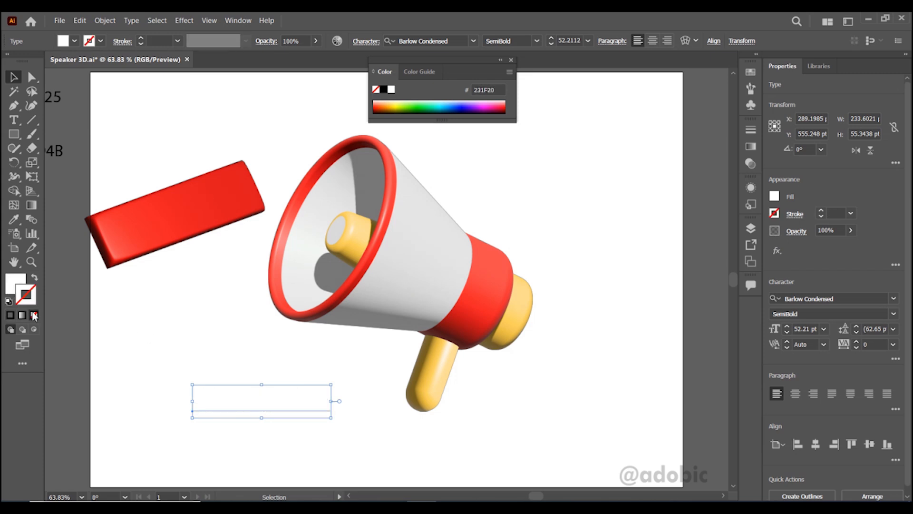
# Copy the red block's 3D appearance onto the SUBSCRIBE text
pyautogui.click(751, 228)
pyautogui.click(712, 265)
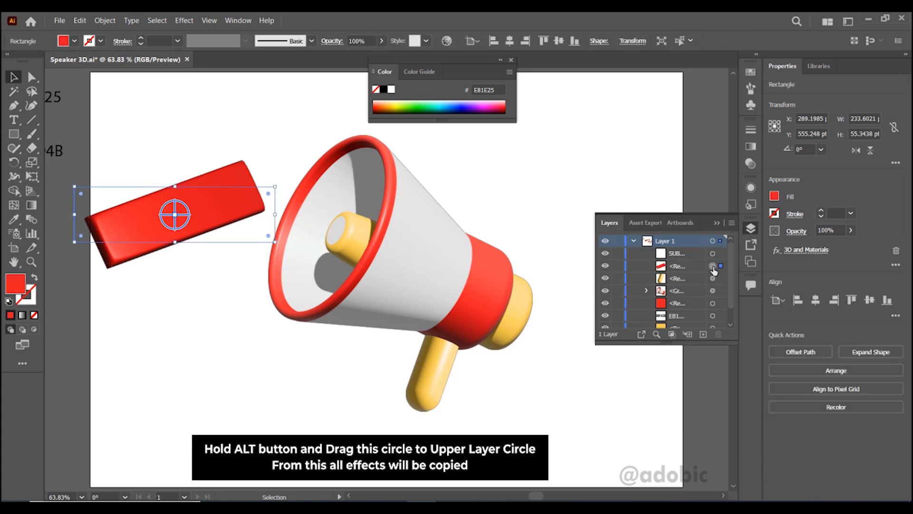
pyautogui.press('alt')
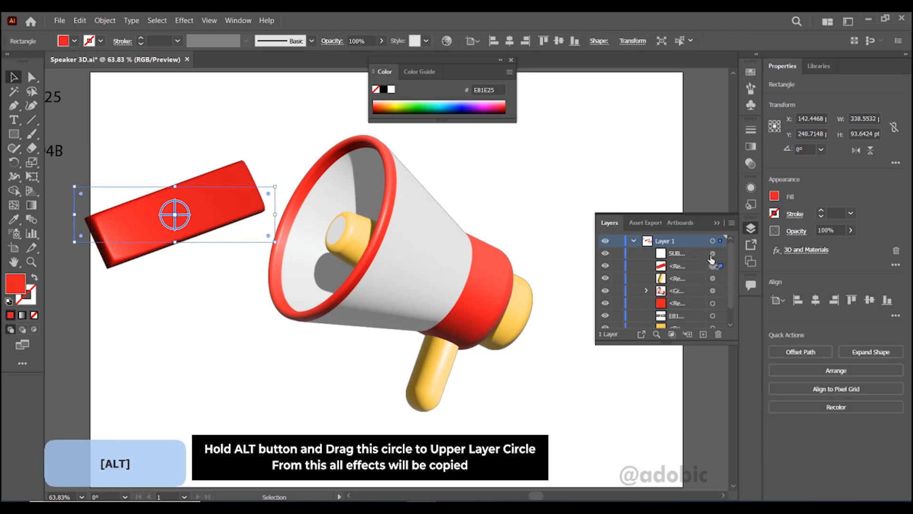
pyautogui.moveTo(711, 259); pyautogui.dragTo(711, 256)
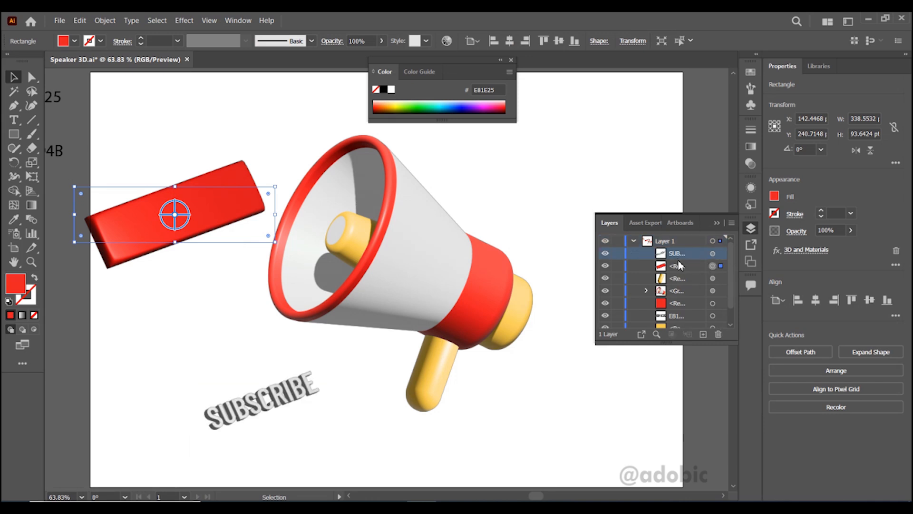
# Set the inflate depth of the SUBSCRIBE text's 3D effect to 2 pt
pyautogui.click(304, 401)
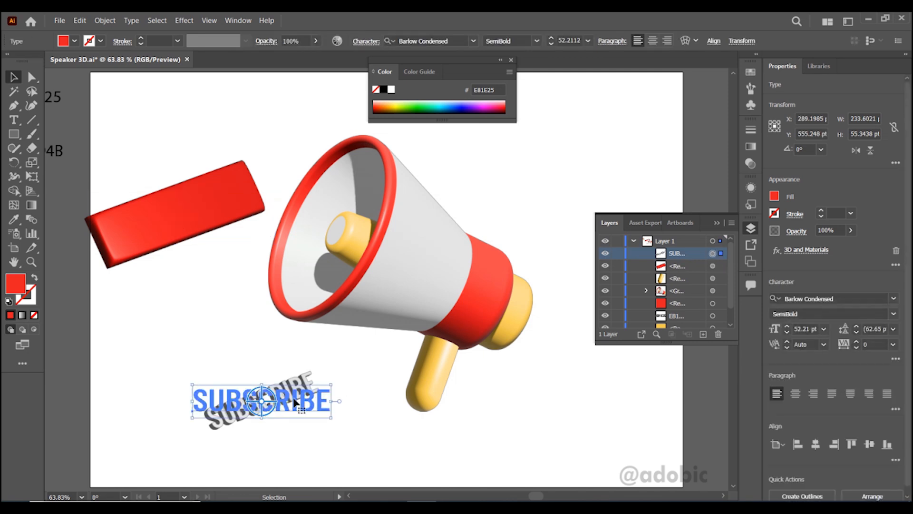
pyautogui.click(750, 190)
pyautogui.moveTo(731, 221); pyautogui.dragTo(731, 248)
pyautogui.click(673, 242)
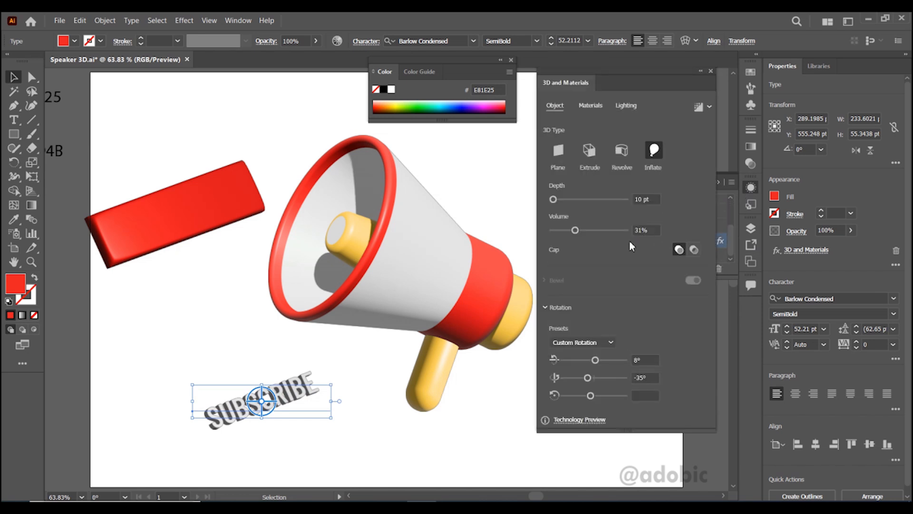
pyautogui.click(654, 199)
pyautogui.write('2')
pyautogui.press('Tab')
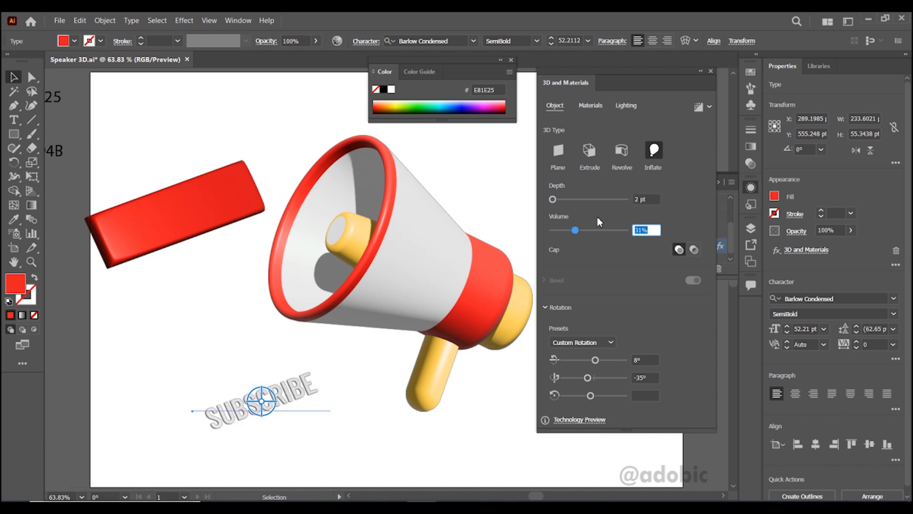
# Set the SUBSCRIBE text's material roughness to 0.6 and metallic value to 0.7
pyautogui.click(592, 108)
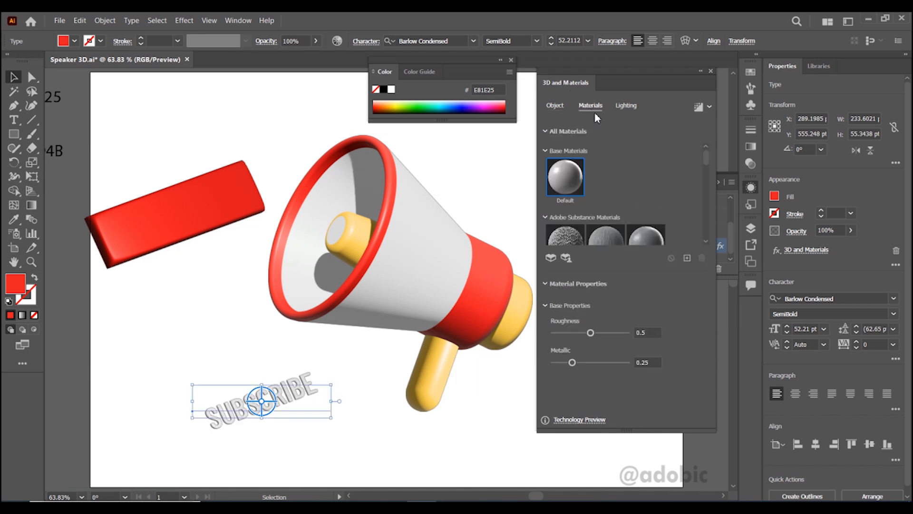
pyautogui.write('0.6')
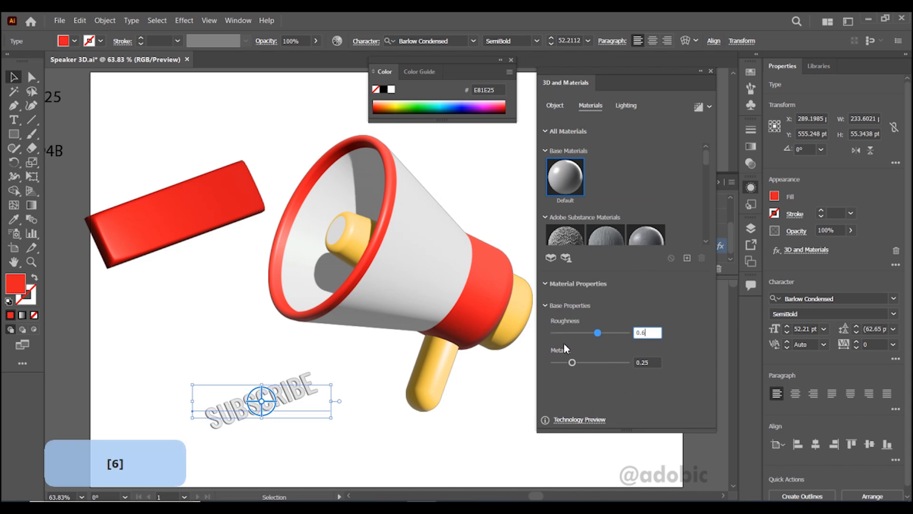
pyautogui.press('Tab')
pyautogui.write('0.7')
pyautogui.press('Tab')
# Set the SUBSCRIBE text's light intensity to 135% and begin entering a negative light rotation
pyautogui.click(627, 107)
pyautogui.click(646, 220)
pyautogui.write('135')
pyautogui.press('Tab')
pyautogui.write('-')
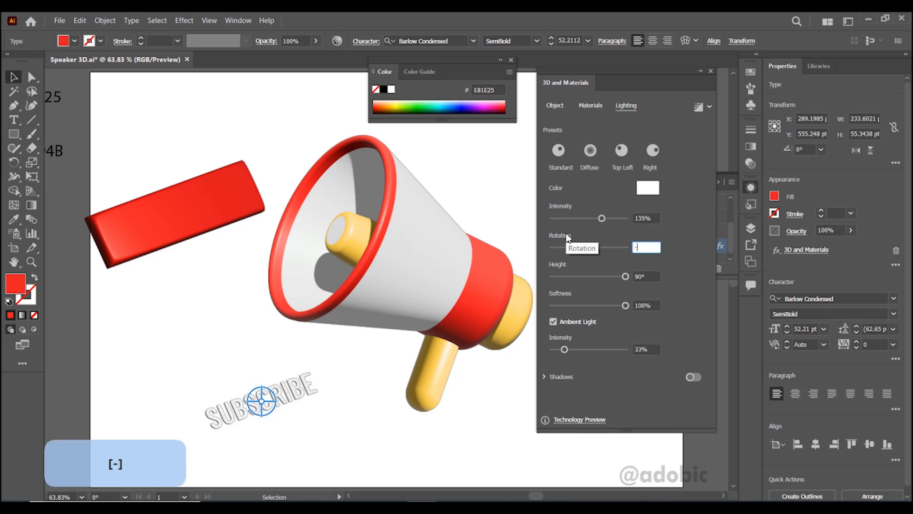